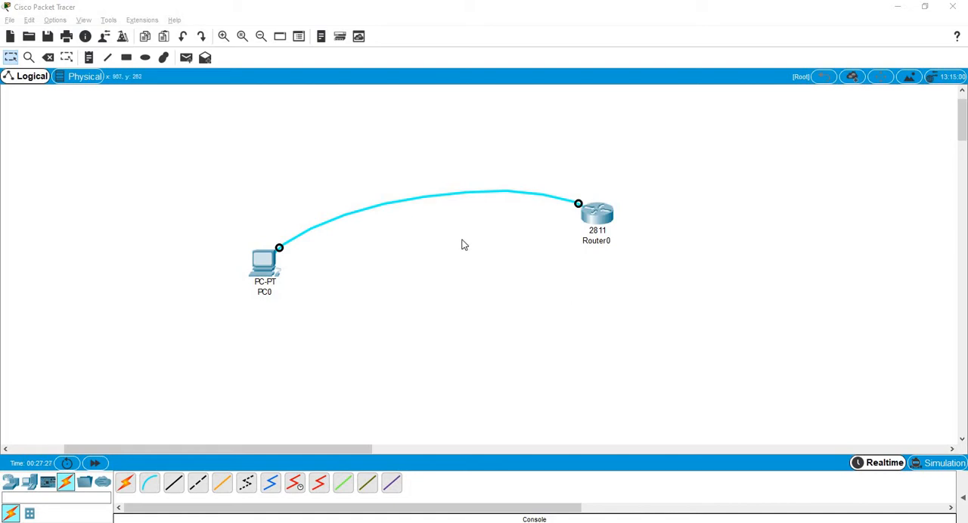
Erase Router0's startup configuration from NVRAM and confirm the erasure.
click(607, 223)
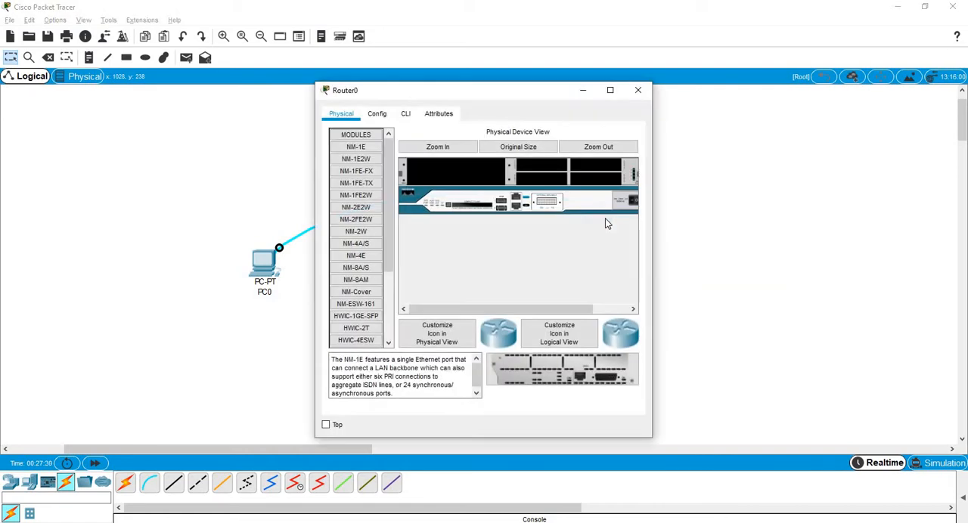
click(412, 114)
click(373, 117)
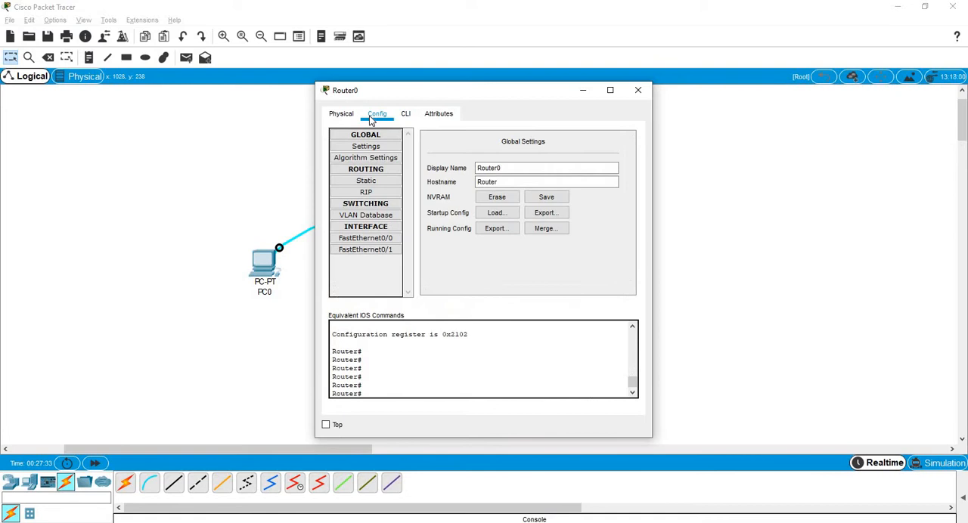
click(503, 199)
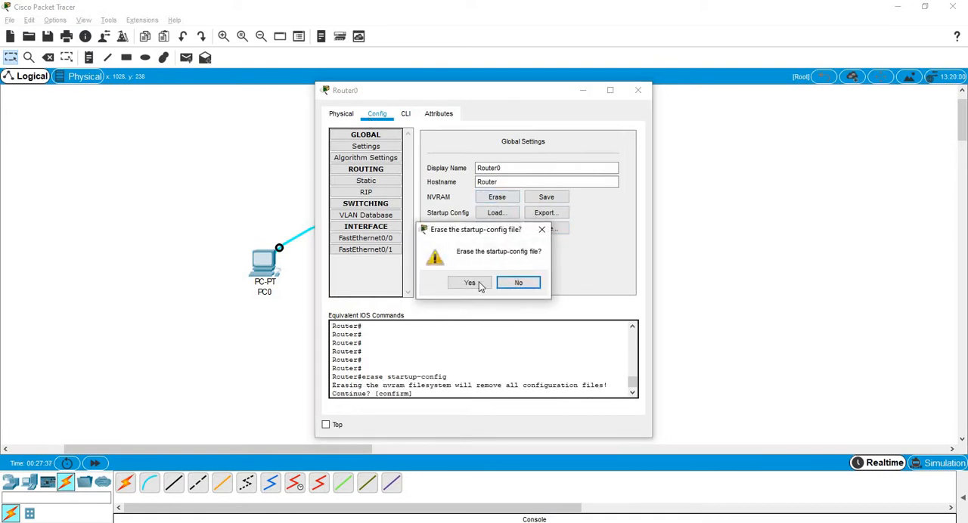
click(475, 284)
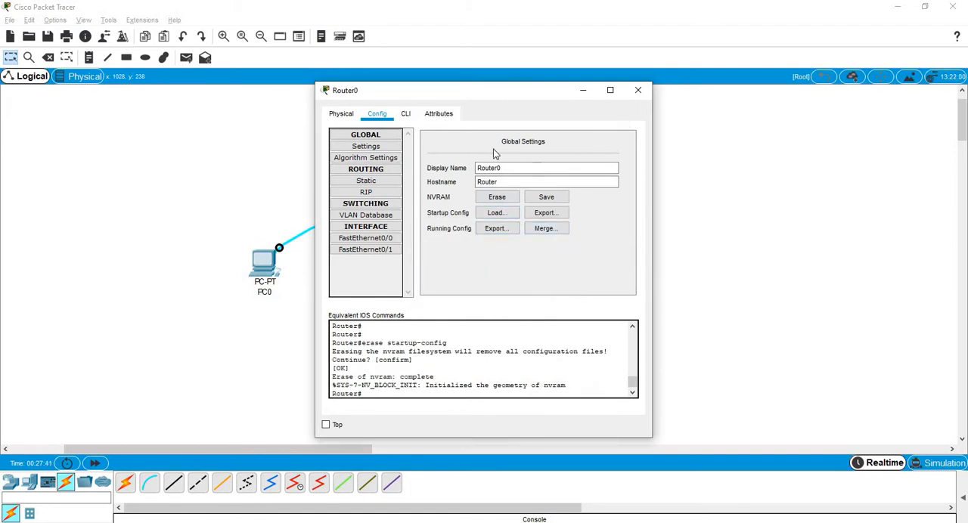
Power-cycle Router0 with its physical power switch and check the reboot output in its command line.
click(406, 114)
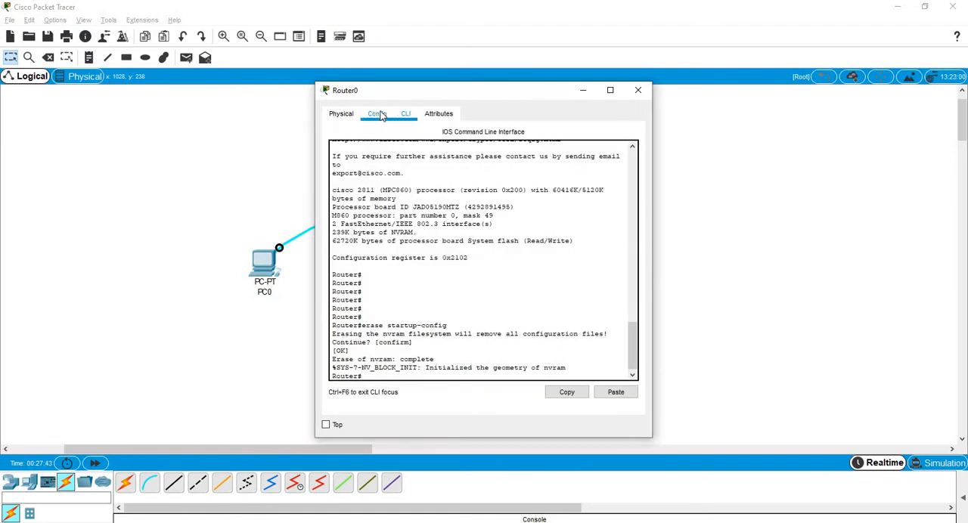
click(378, 114)
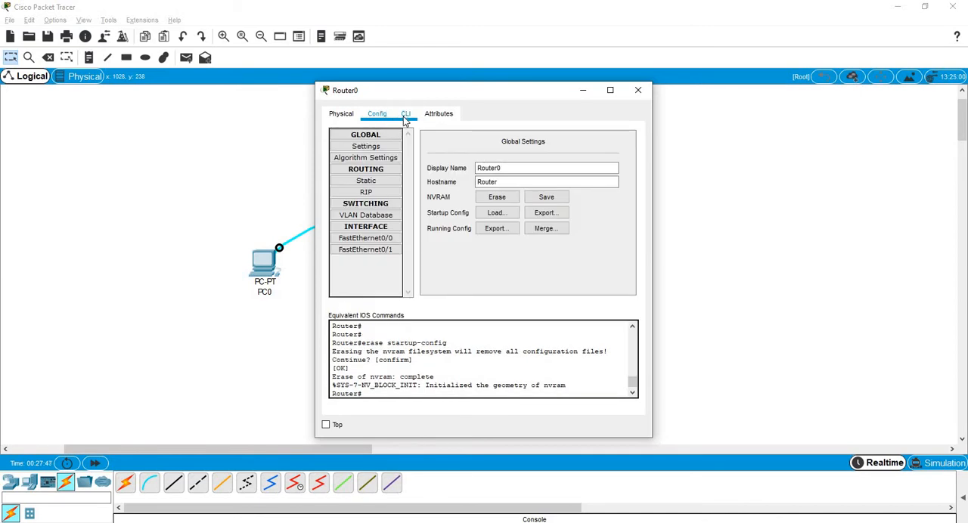
click(405, 114)
click(340, 115)
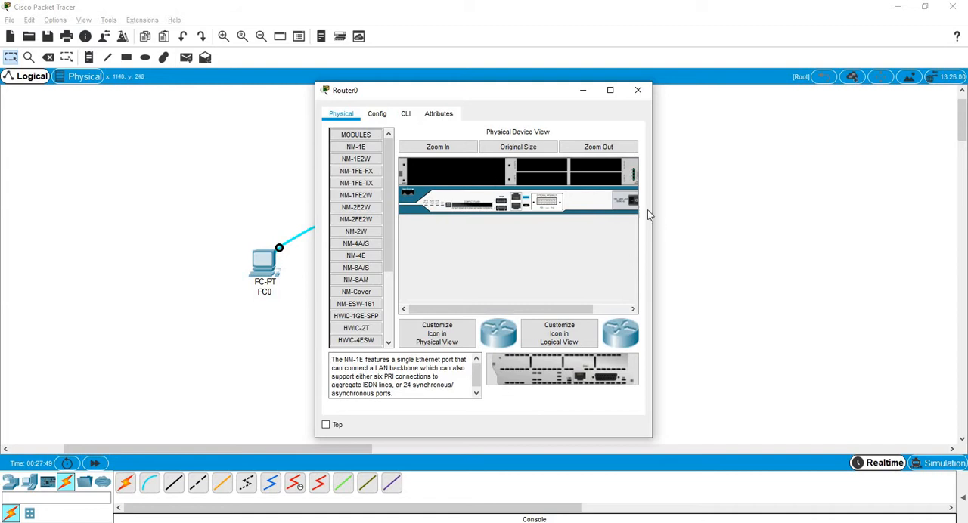
drag(652, 215, 671, 214)
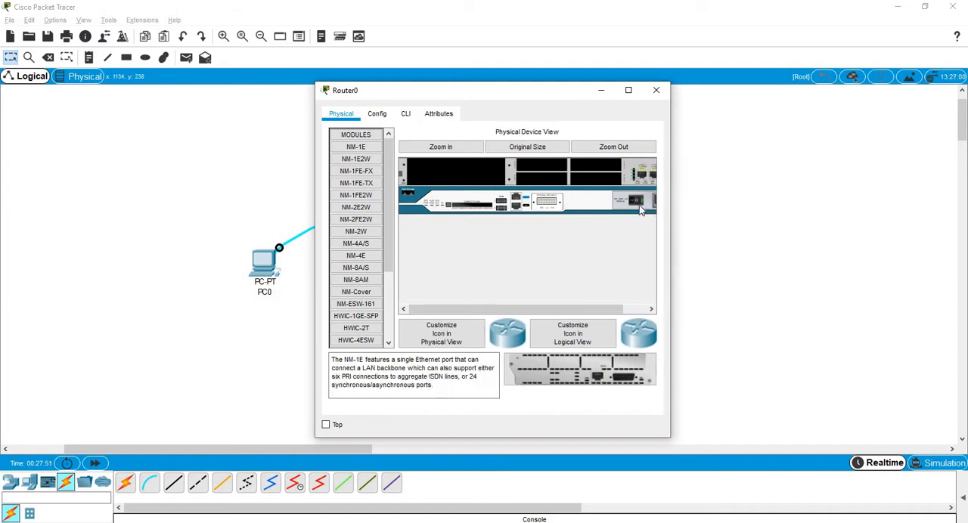
click(639, 204)
click(405, 115)
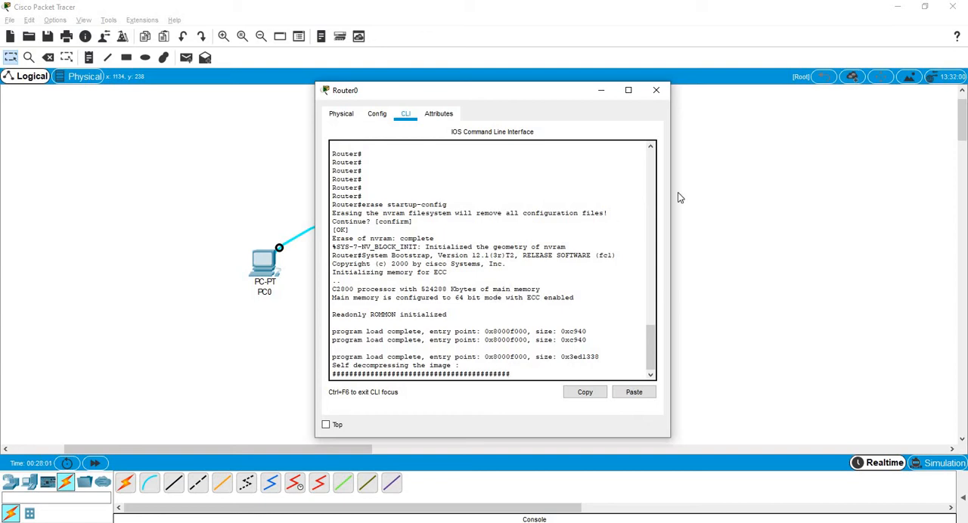
click(656, 91)
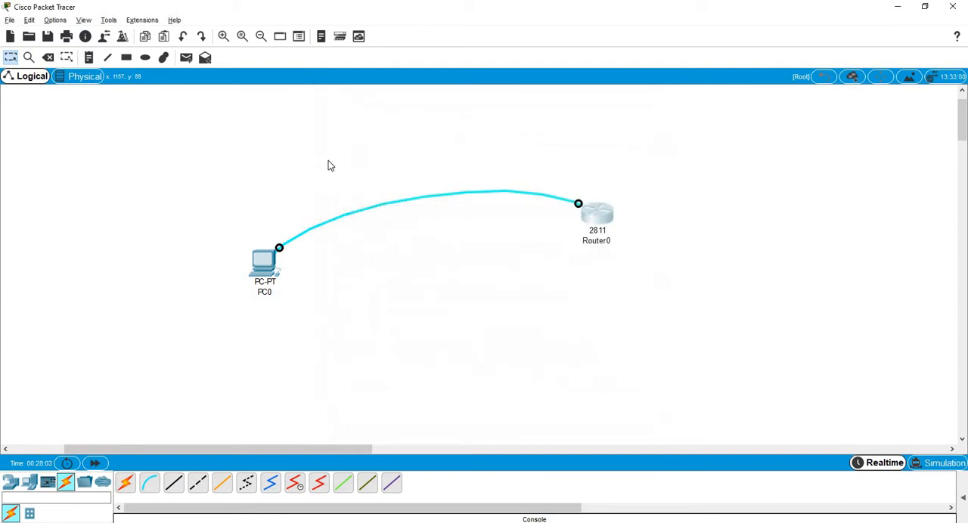
Start a terminal session on PC0 with the default port settings and answer no to the initial configuration dialog.
click(263, 267)
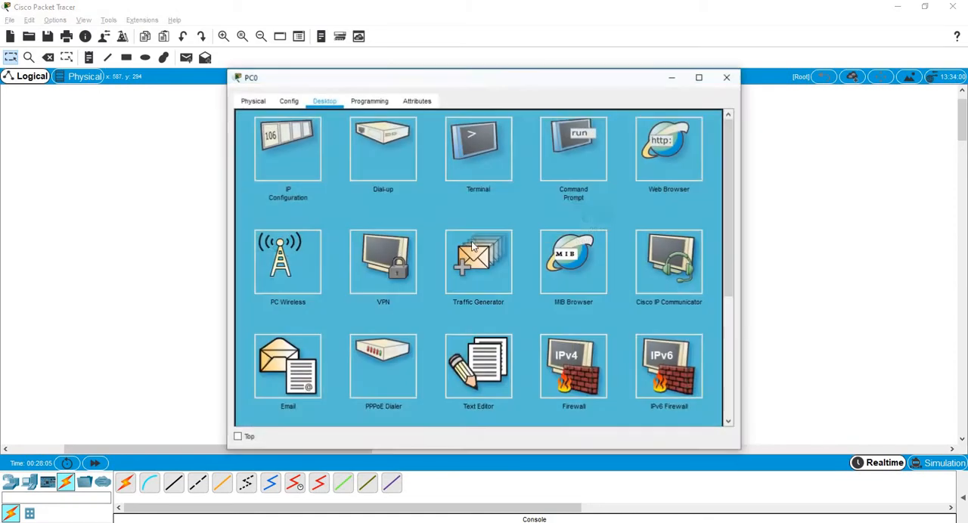
click(476, 152)
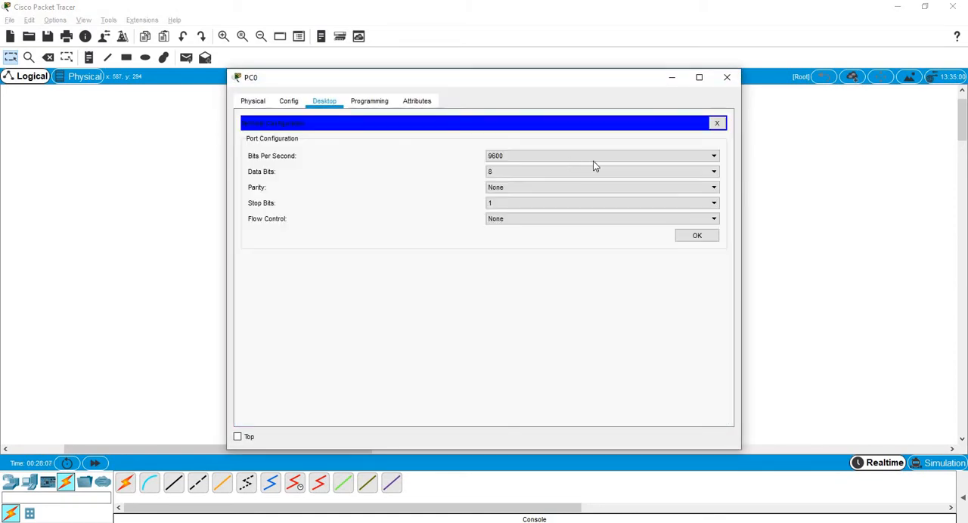
click(696, 235)
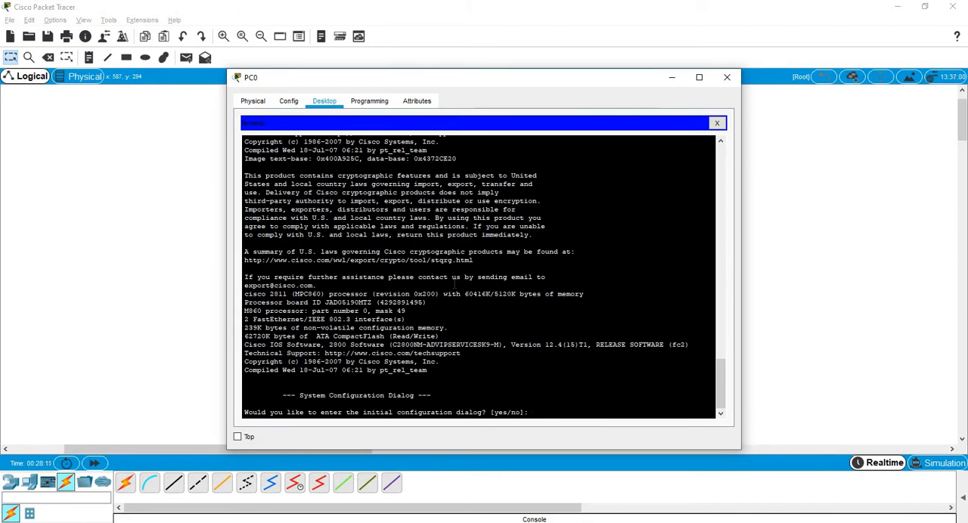
text(no)
key(Return)
Enter privileged EXEC mode on the router and maximize the PC0 window.
key(Return)
key(Return)
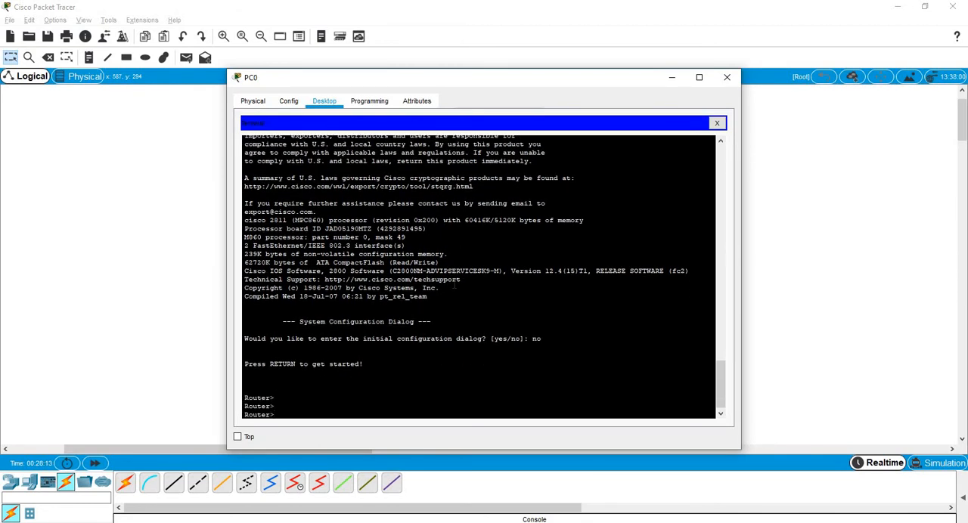
text(en)
key(Return)
key(Return)
key(Return)
key(super+Up)
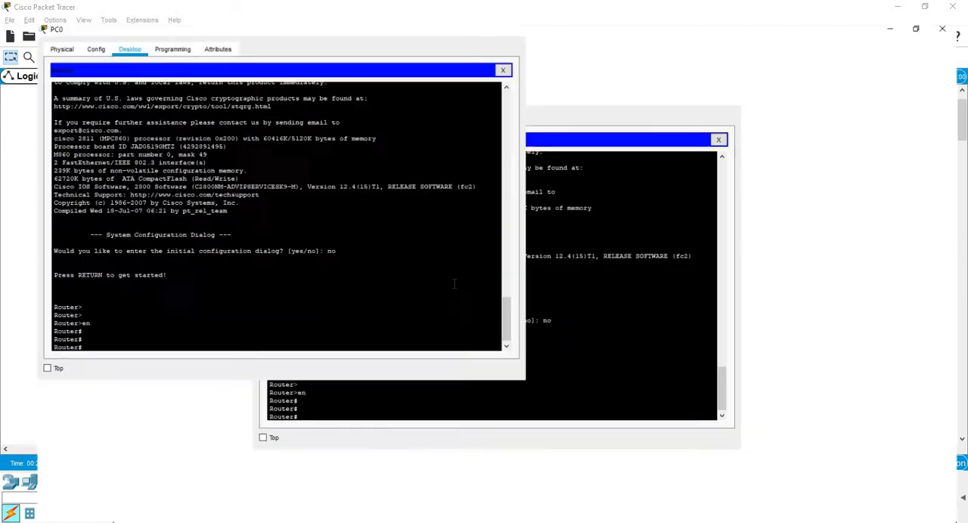
key(Return)
key(Return)
Display the router's full software and hardware details with show version.
text(show)
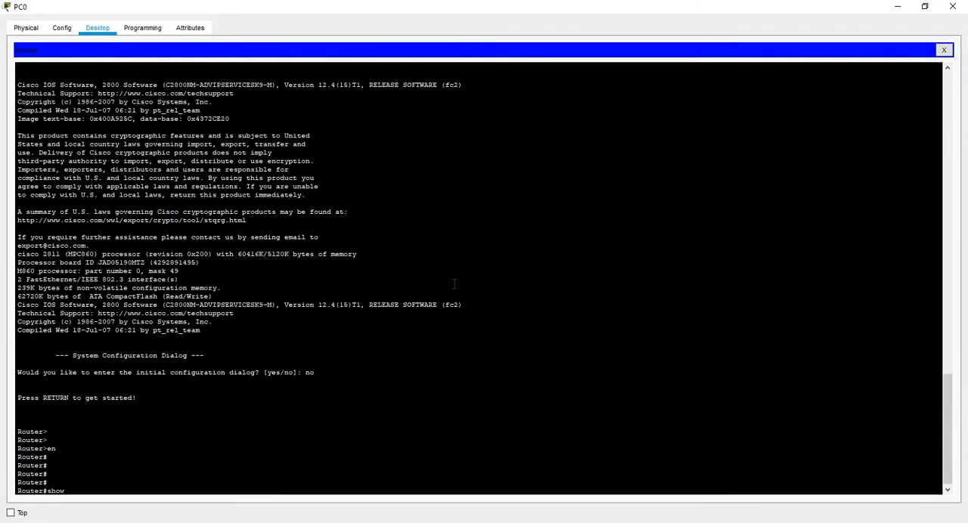
text( ver)
key(Return)
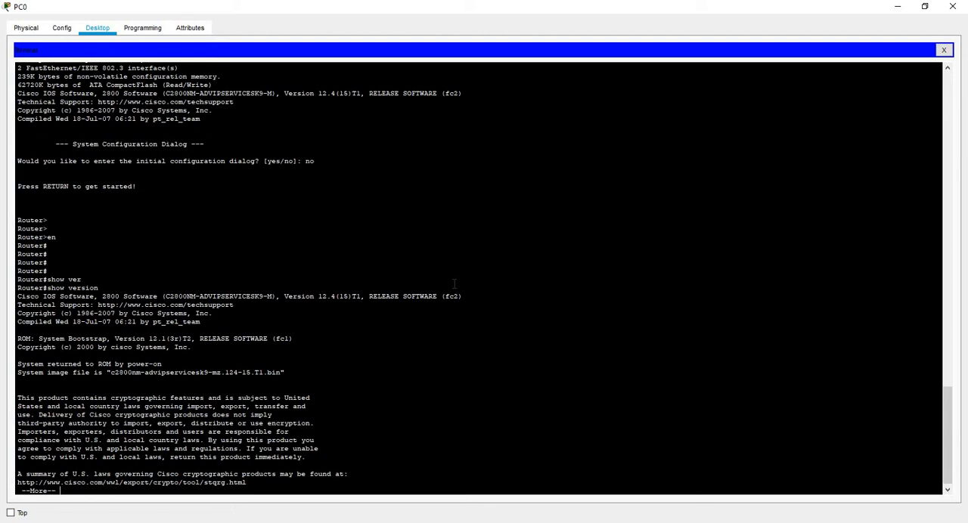
key(space)
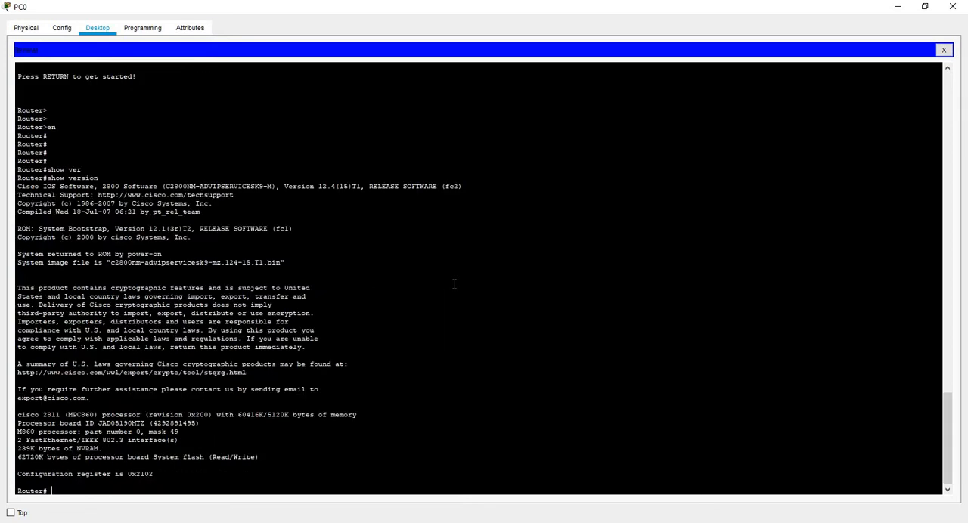
key(Return)
key(Return)
key(Return)
Check the router's interfaces with show ip interface and show ip interface brief.
text(show )
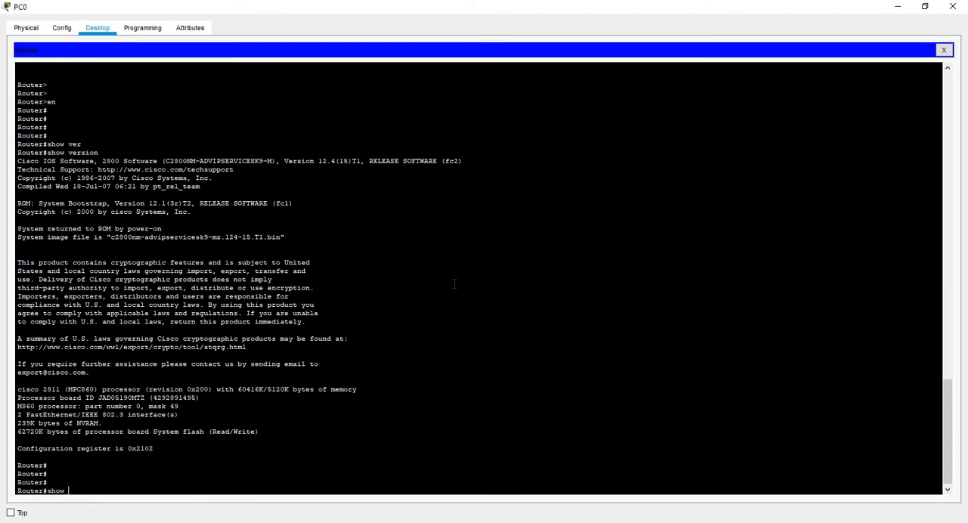
text(ip int)
key(Return)
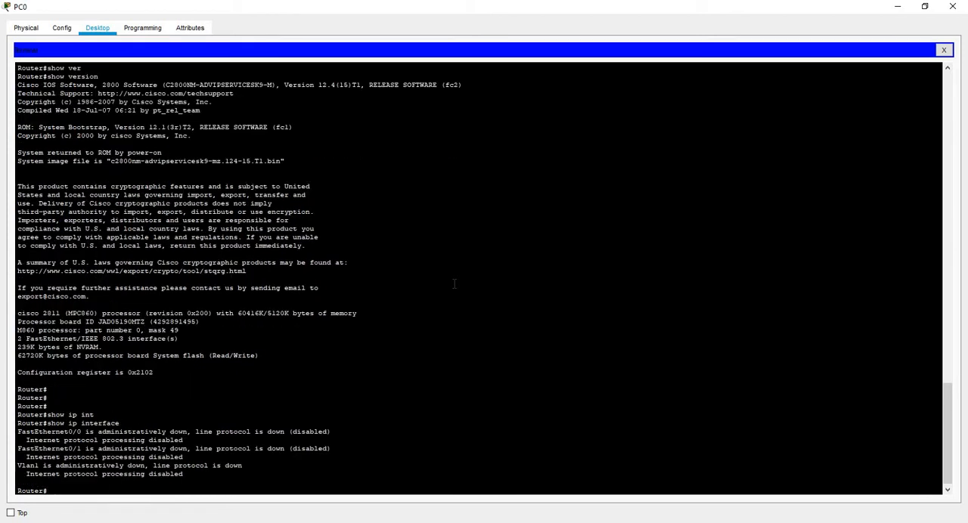
key(Up)
text(br)
key(Return)
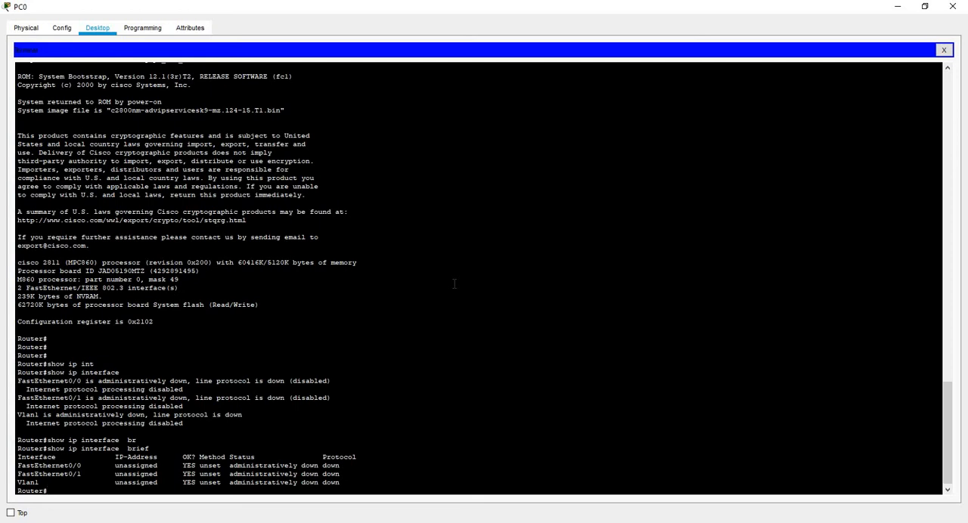
key(Return)
key(Return)
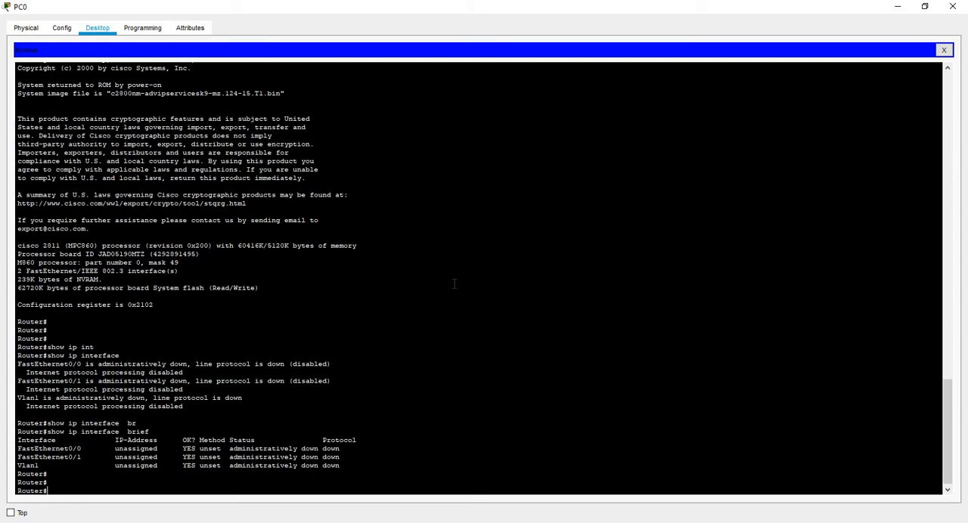
text(con fte)
key(Tab)
key(Return)
key(Return)
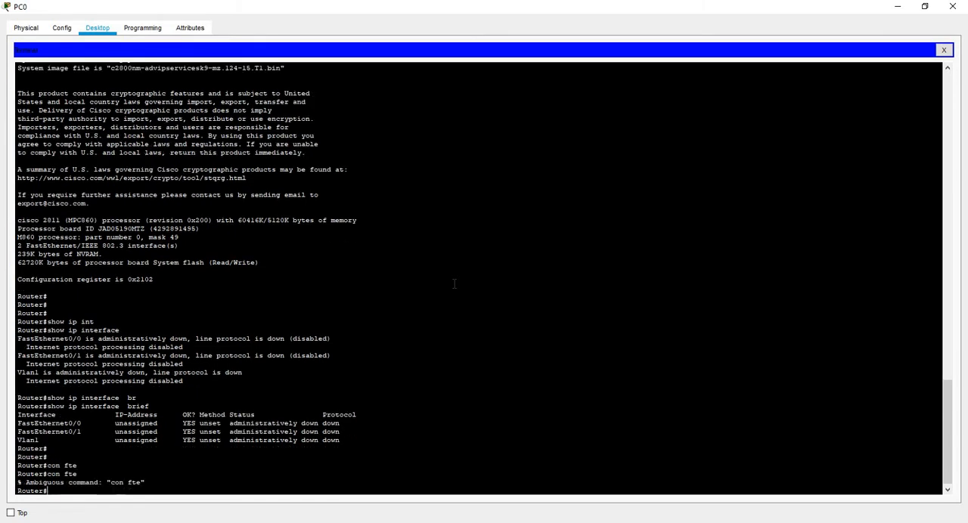
Enter the router's global configuration mode with conf terminal.
text(con fte)
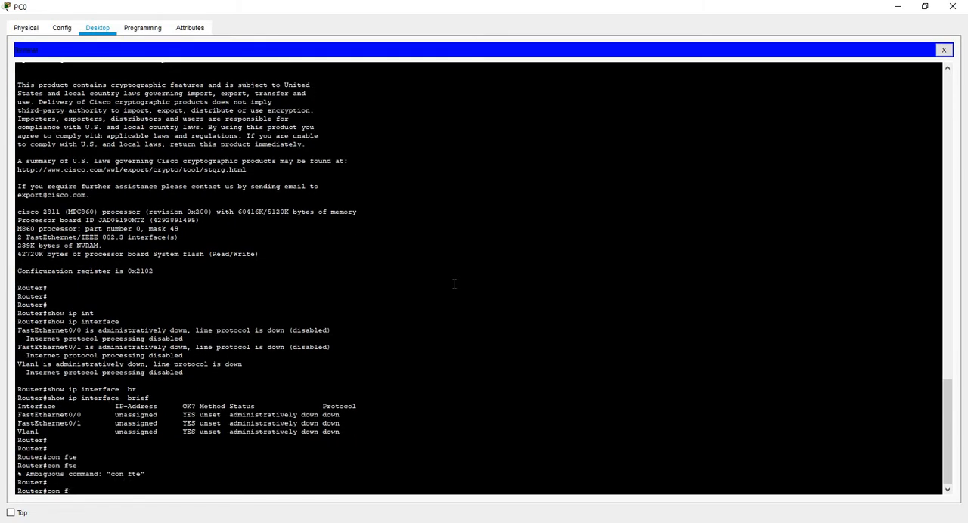
key(BackSpace)
key(BackSpace)
text(f te)
key(Tab)
key(Return)
key(Return)
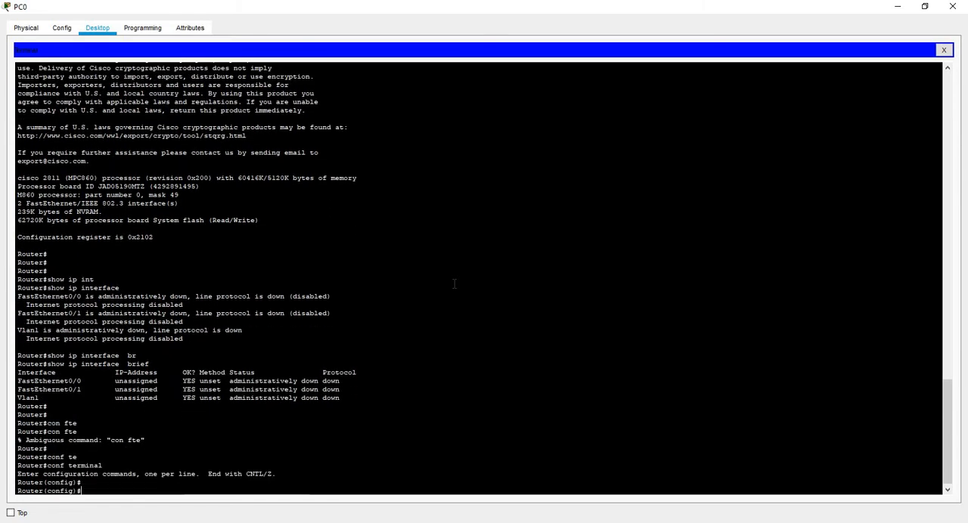
Enter interface configuration mode for fastEthernet 0/0.
text(int)
key(Tab)
text(fa)
key(Tab)
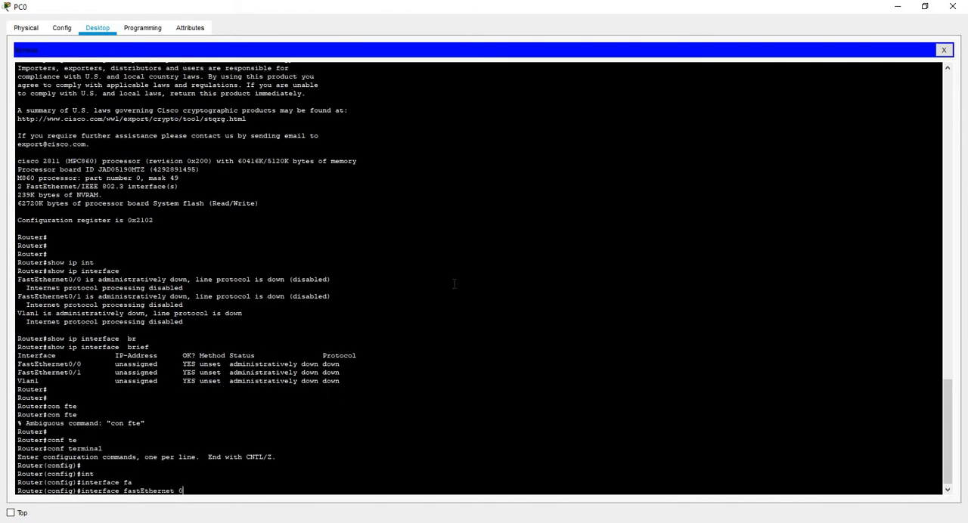
text(0/0)
key(Return)
key(Return)
Assign IP address 192.168.1.1 with subnet mask 255.255.255.0 to the fastEthernet 0/0 interface.
text(ip add)
key(Tab)
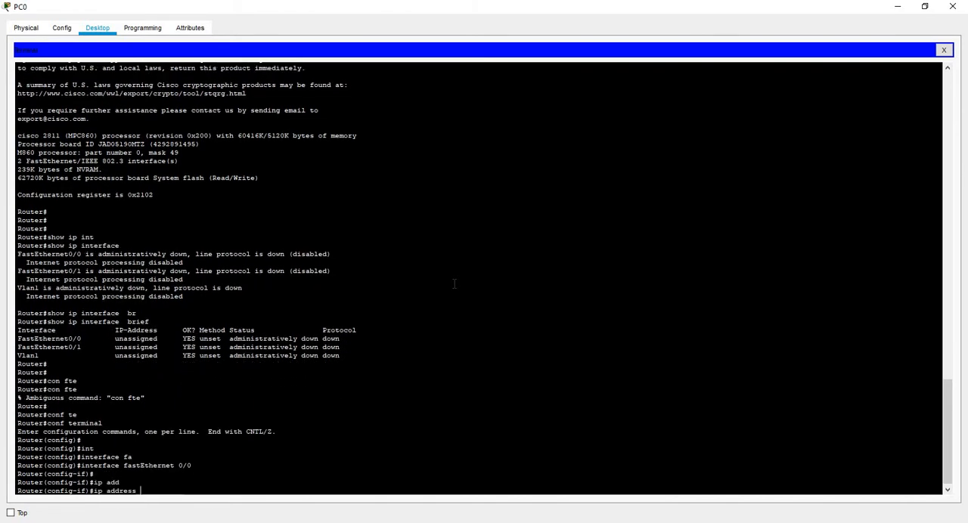
text(192.168.1.1 255.255.255.0)
key(Return)
key(Return)
Enable the fastEthernet 0/0 interface with no shutdown and end the configuration session.
text(no sh)
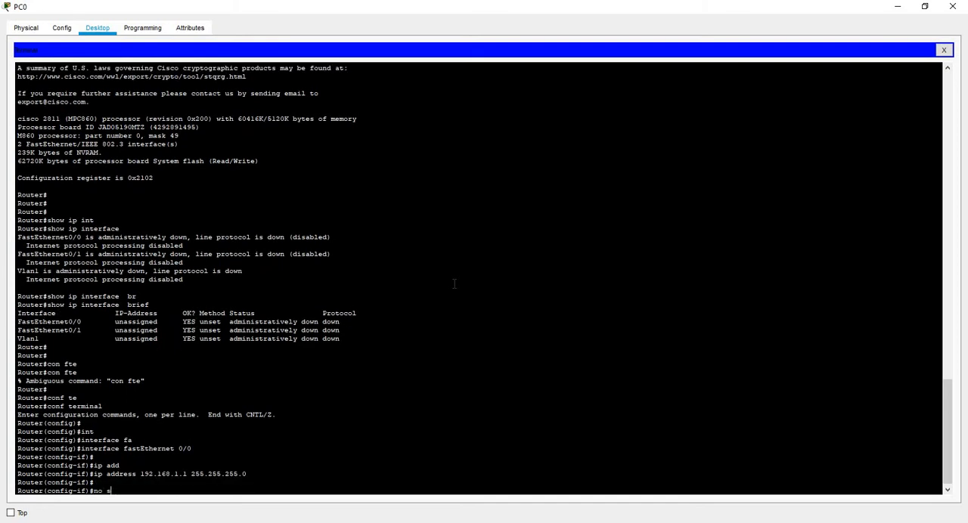
key(Tab)
key(Return)
key(Return)
text(end)
key(Return)
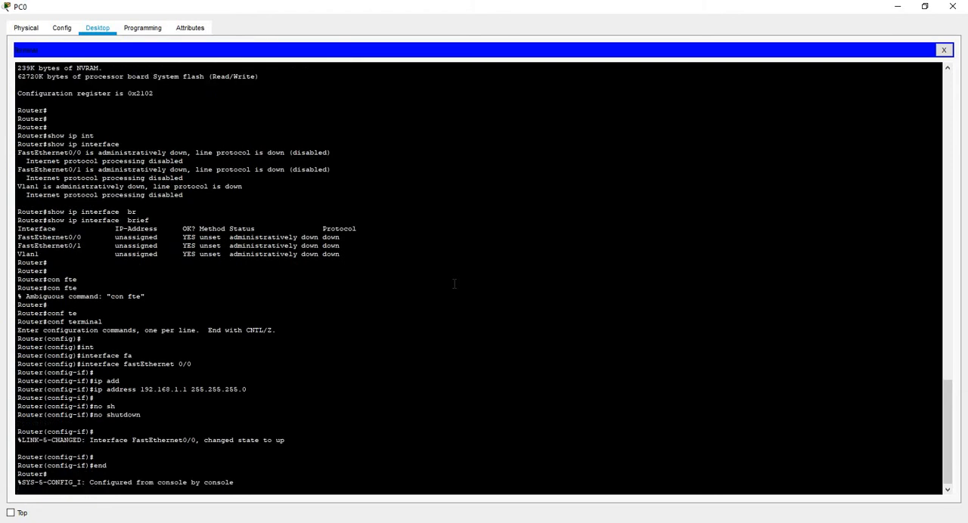
Check the address and status of the router's interfaces with show ip int brief.
key(Return)
key(Return)
text(show ip int br)
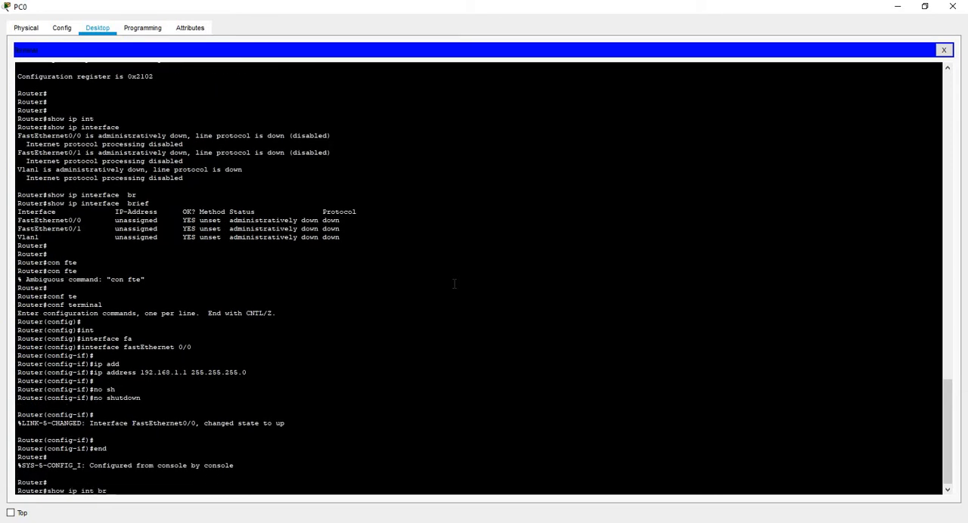
key(Tab)
key(Return)
key(Return)
key(Return)
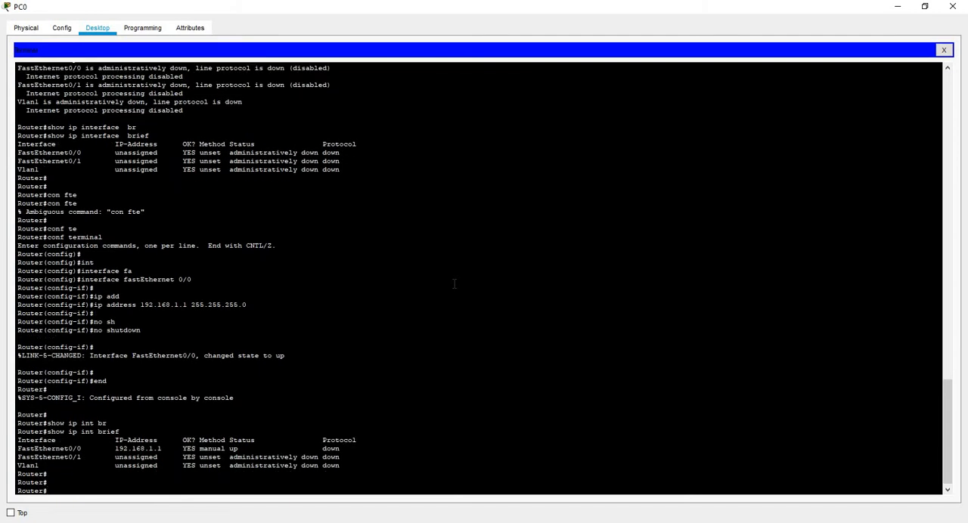
text(con ft)
key(Tab)
key(Return)
Return to the router's global configuration mode with conf terminal.
text(c)
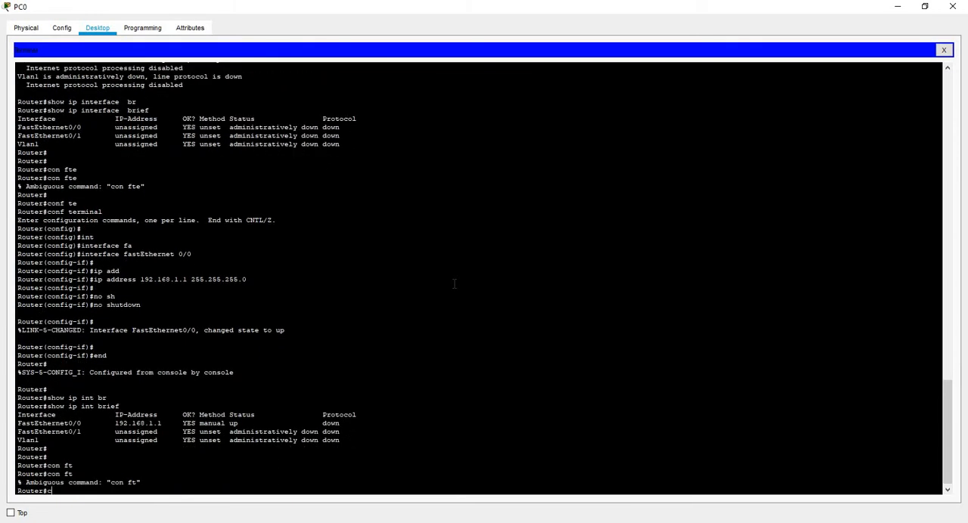
text(onf te)
key(Tab)
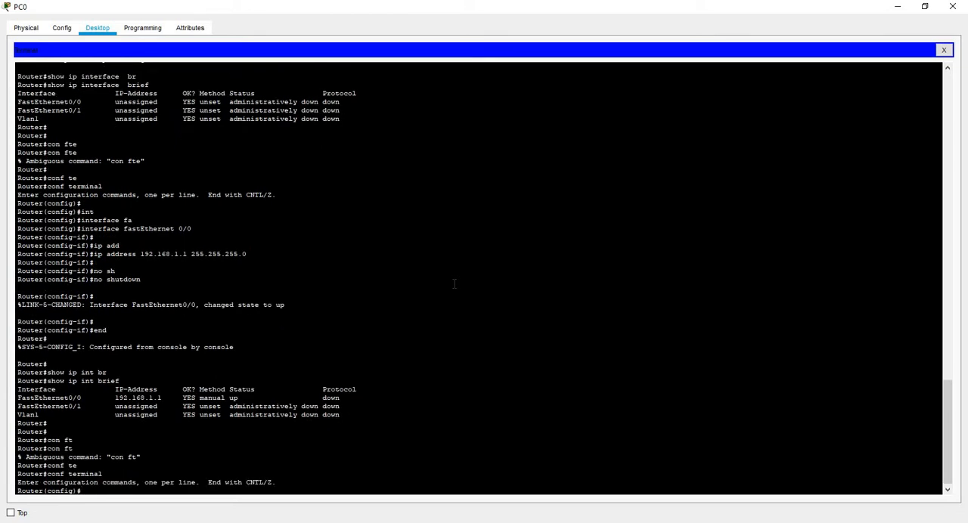
key(Return)
Create the local user admin with privilege level 15 and enter the account password.
key(Tab)
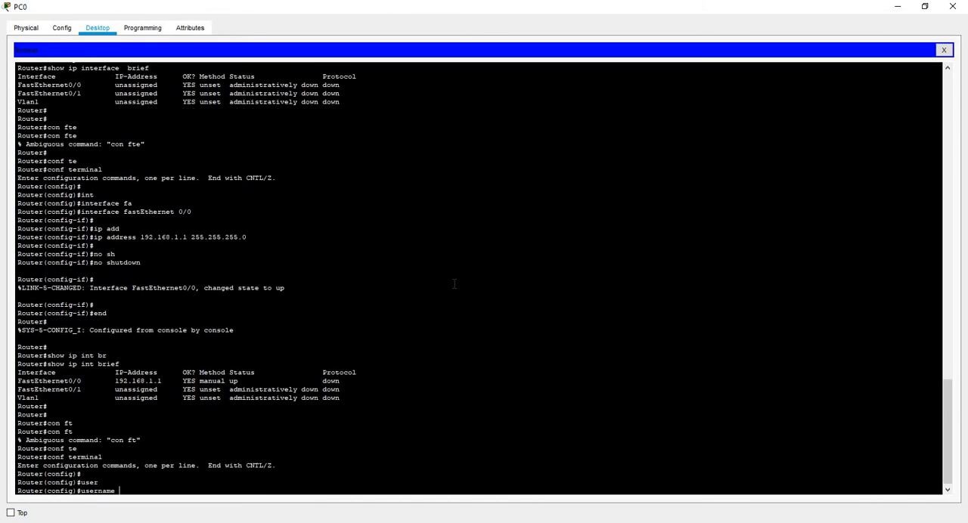
key(Tab)
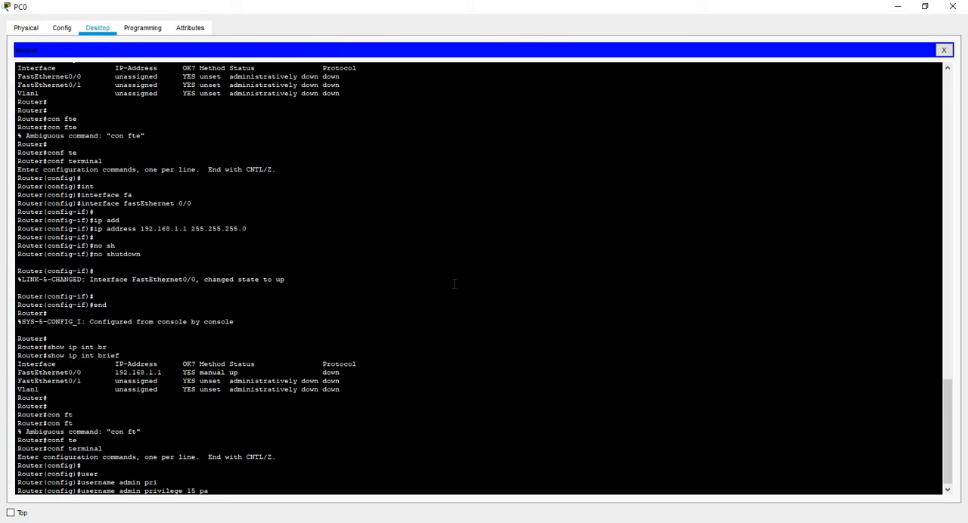
key(Tab)
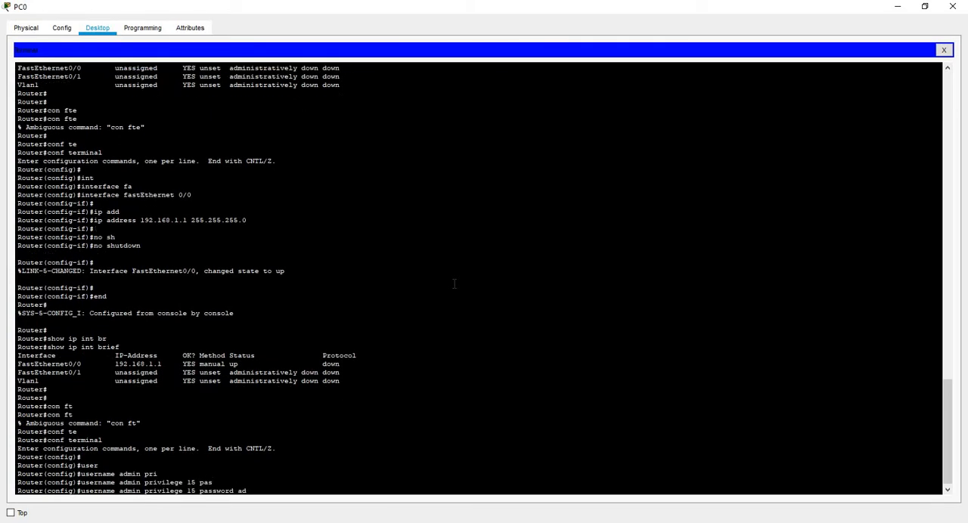
key(Return)
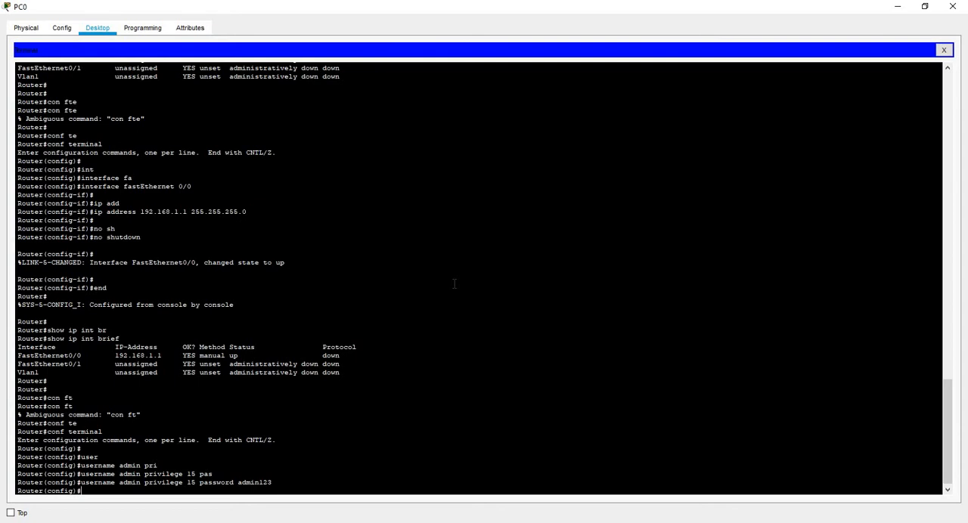
key(Return)
key(Return)
Open line configuration for the router's virtual terminal lines with line vty 0 4.
text(libe)
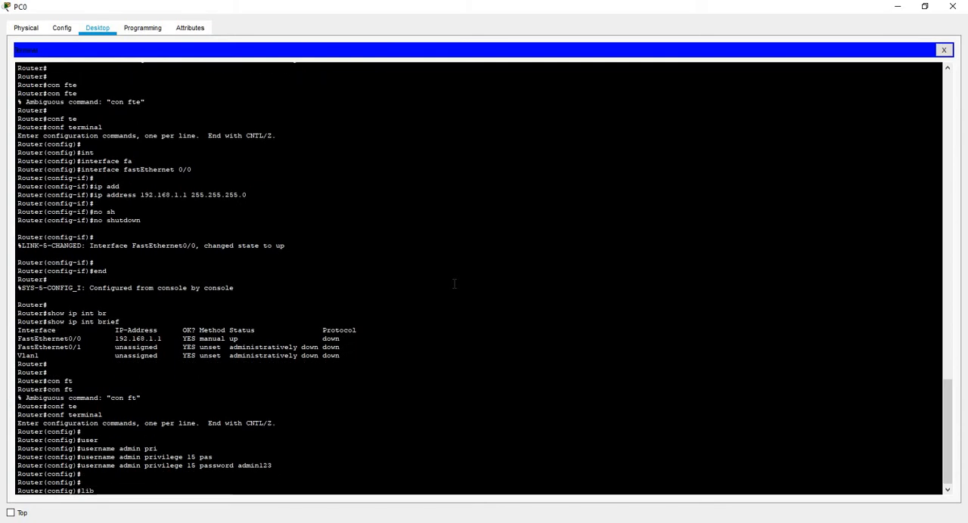
key(BackSpace)
key(BackSpace)
text(n)
key(Tab)
text(vty)
key(Tab)
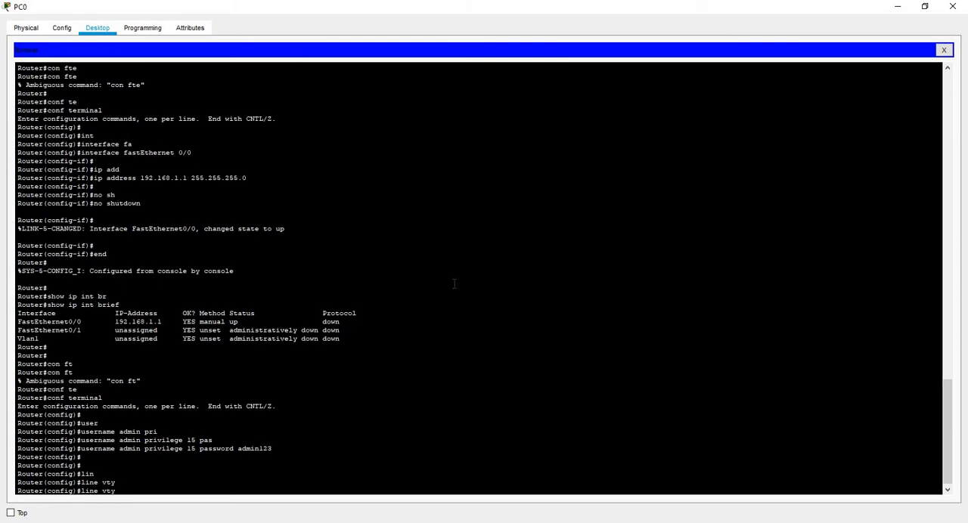
text(0 4)
key(Return)
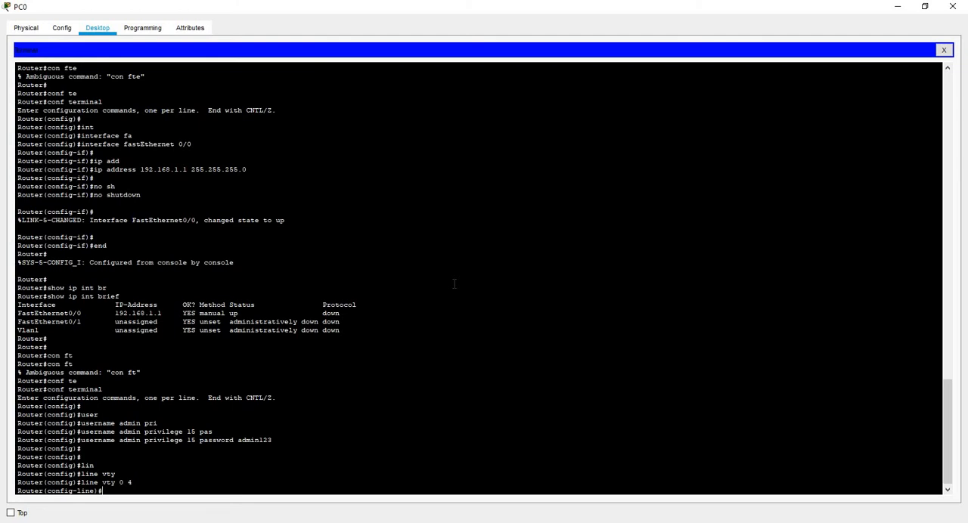
Require local user authentication on the vty lines with login local and end the configuration session.
text(login)
key(Tab)
text(lo)
key(Tab)
key(Return)
key(Return)
key(Return)
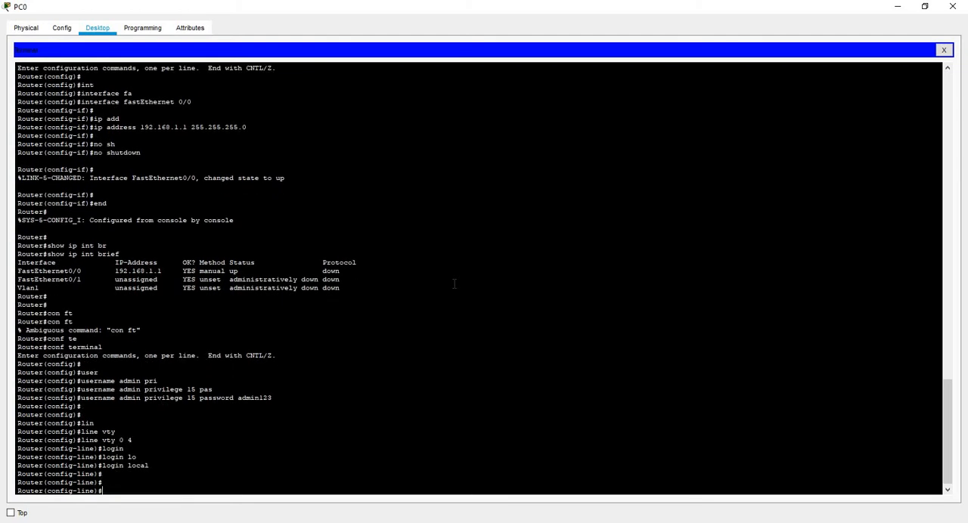
key(Return)
text(e)
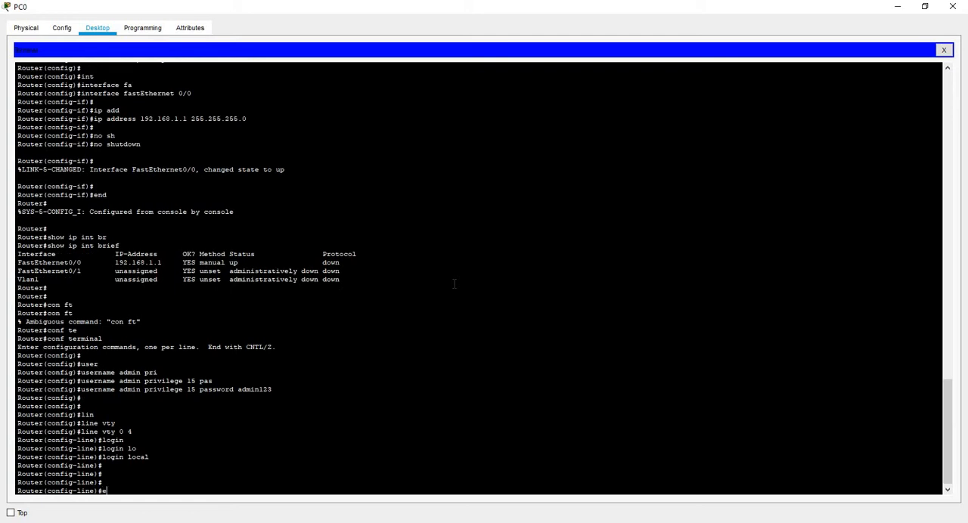
text(nd)
key(Return)
key(Return)
key(Return)
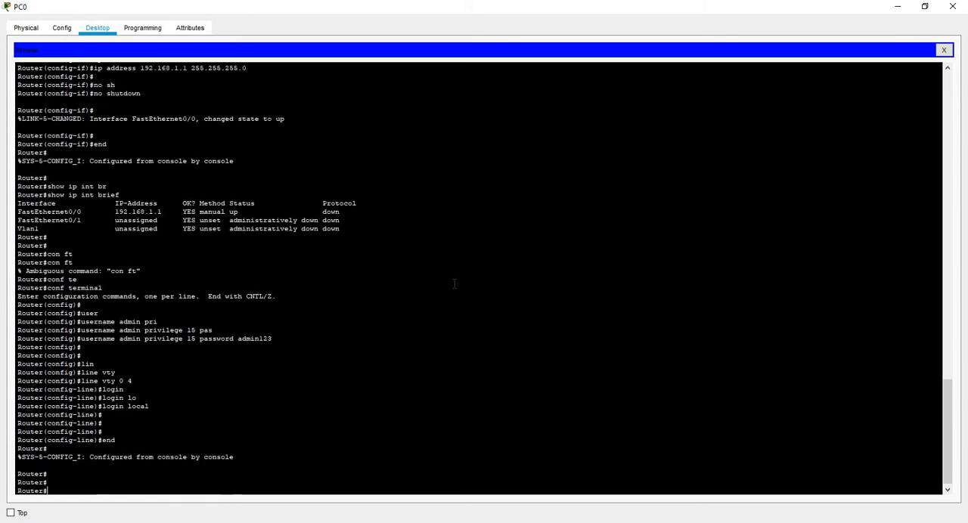
Enter the router's global configuration mode again with conf terminal.
text(con fte)
key(BackSpace)
key(BackSpace)
key(BackSpace)
key(BackSpace)
text(f te)
key(Tab)
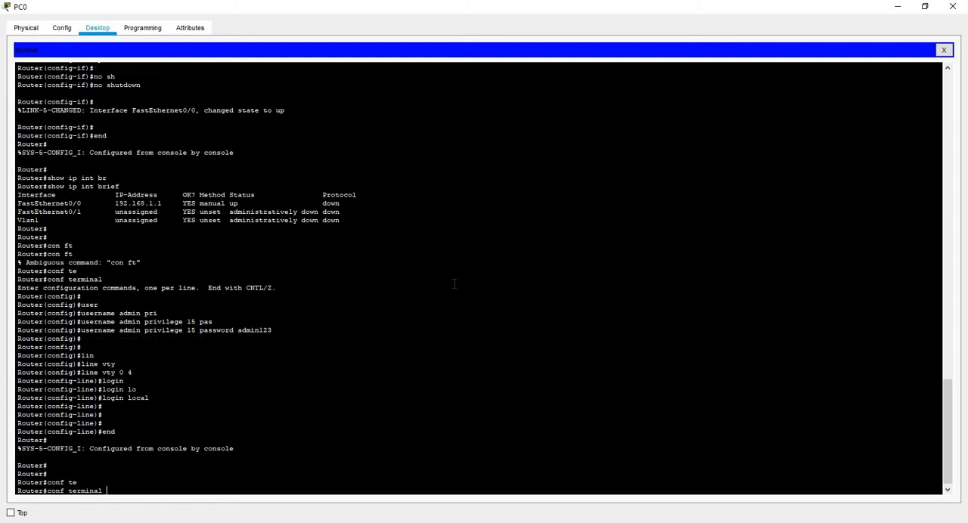
key(Return)
key(Return)
Protect the router's privileged mode with enable secret and enter the secret password.
key(Tab)
key(Tab)
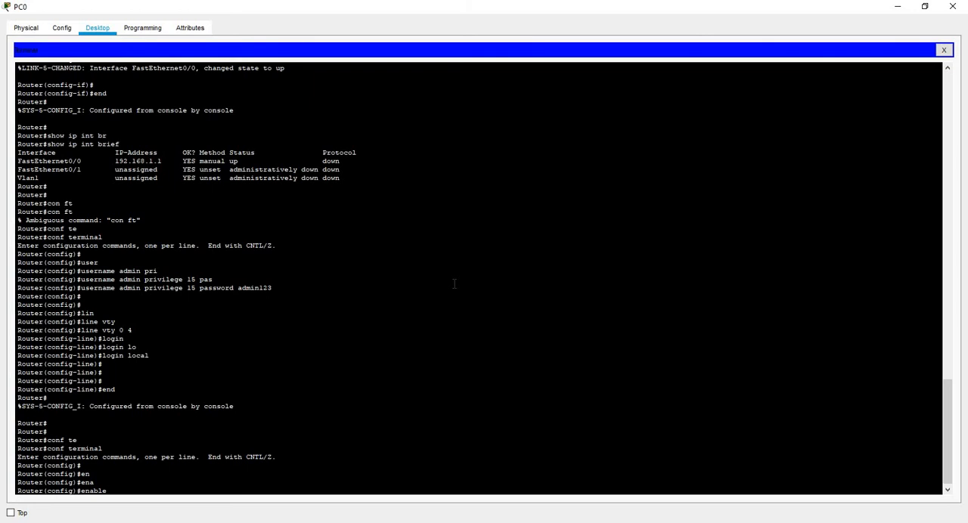
key(Tab)
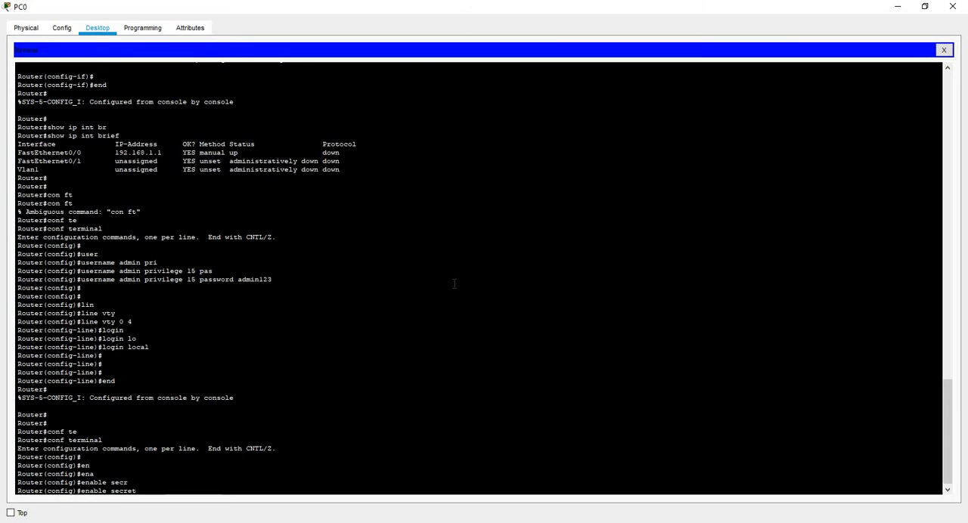
key(Return)
key(Return)
key(Return)
End the configuration session and save the router's configuration with write.
text(end)
key(Return)
key(Return)
key(Return)
key(Return)
key(Return)
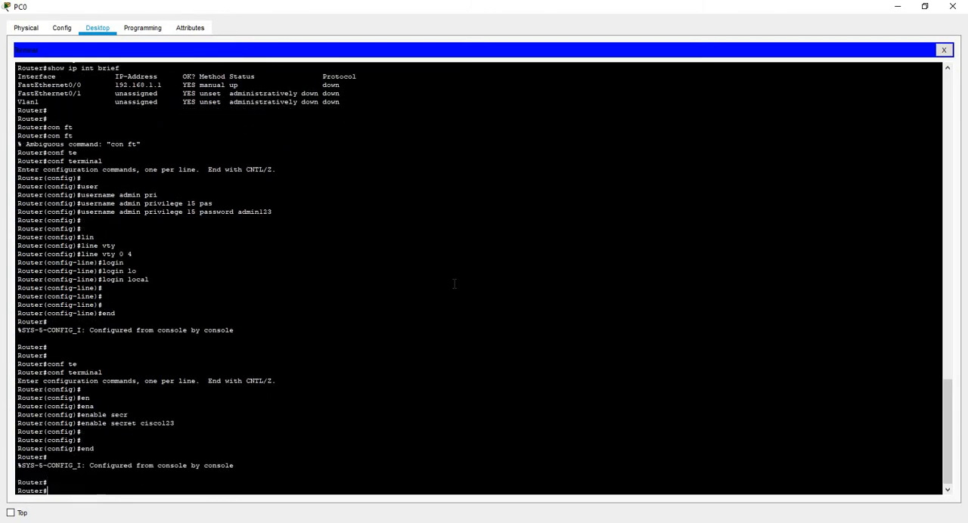
text(wr)
key(Tab)
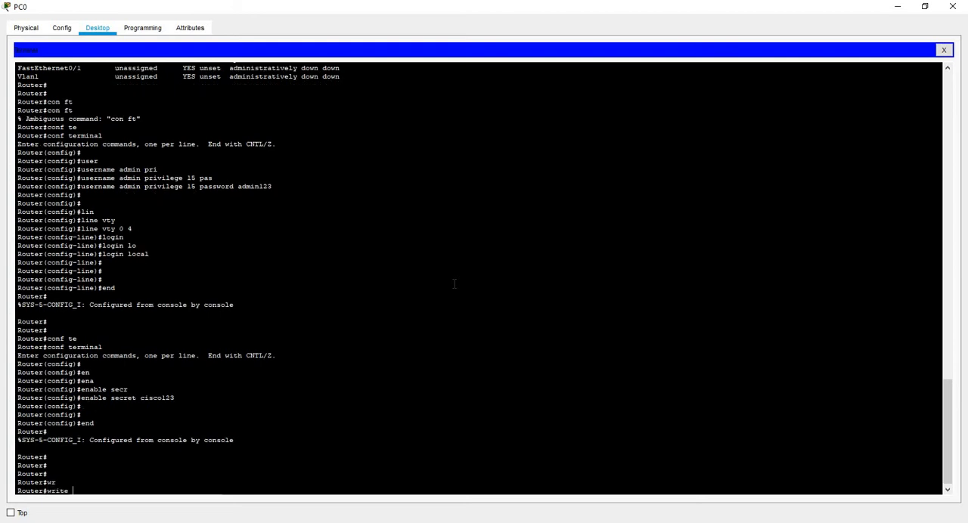
key(Return)
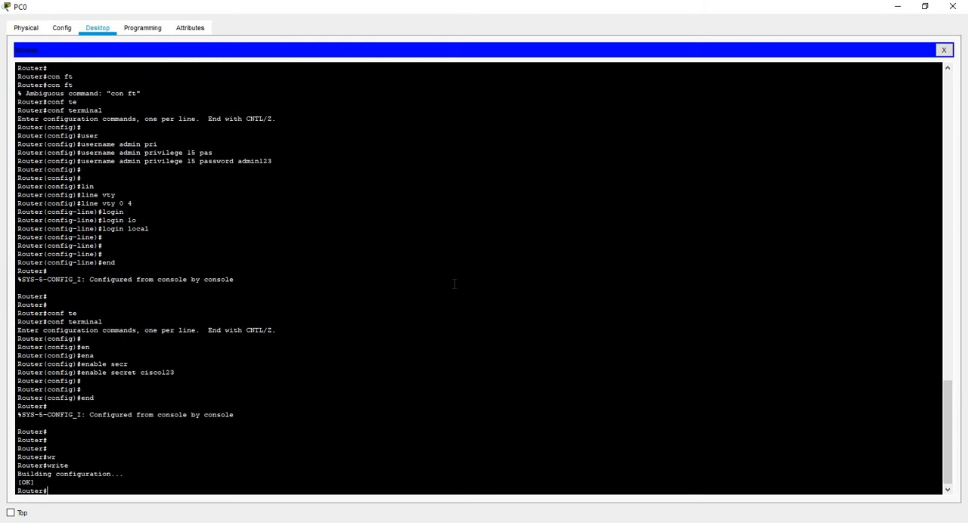
key(Return)
Display the saved configuration with show startup-config and examine its username and enable secret entries.
text(show st)
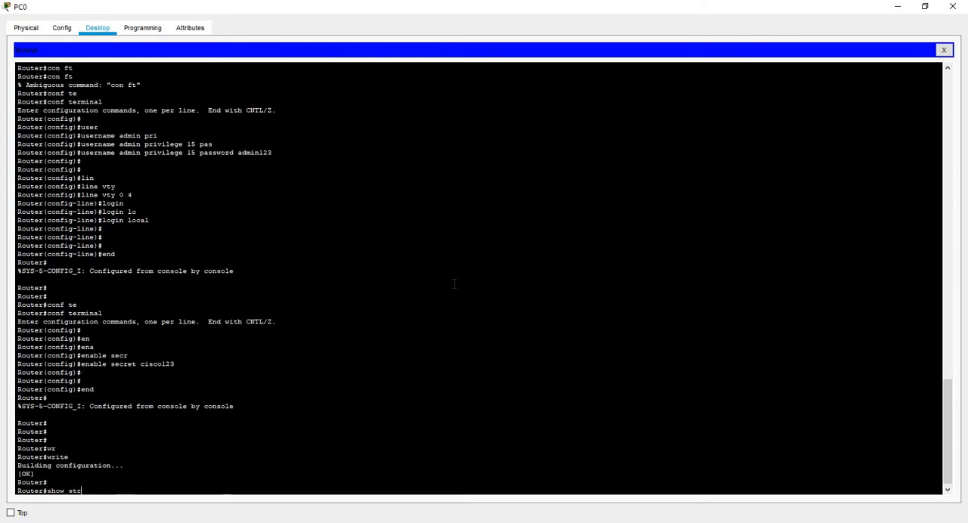
text(ar)
key(Tab)
key(Return)
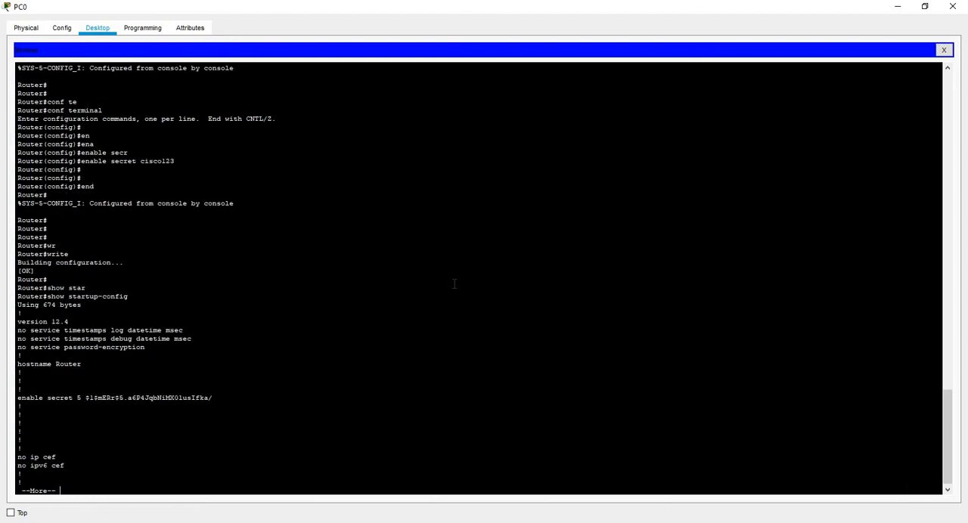
key(space)
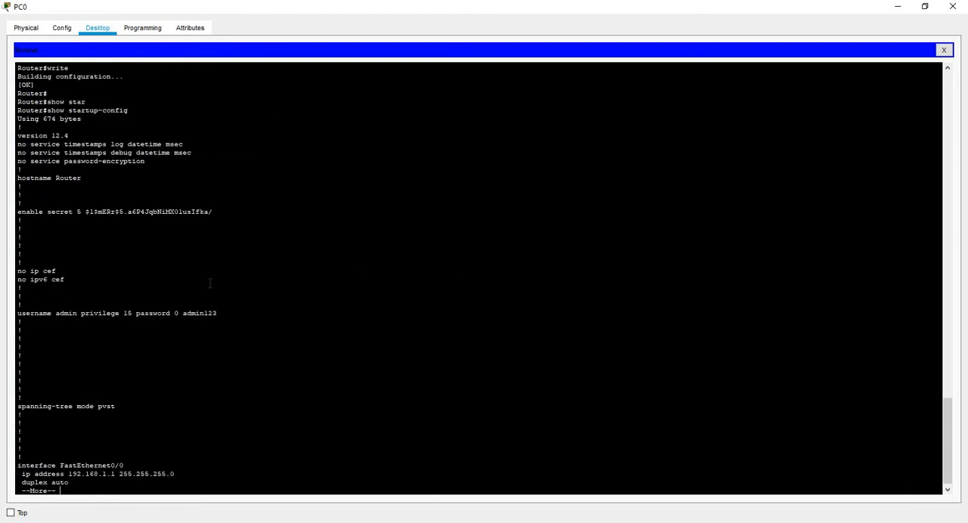
double_click(101, 310)
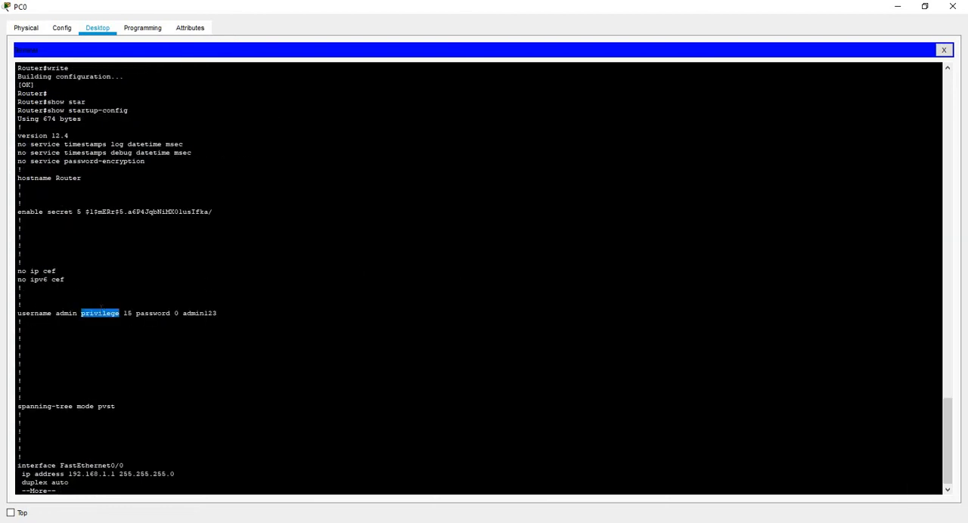
click(95, 212)
double_click(166, 212)
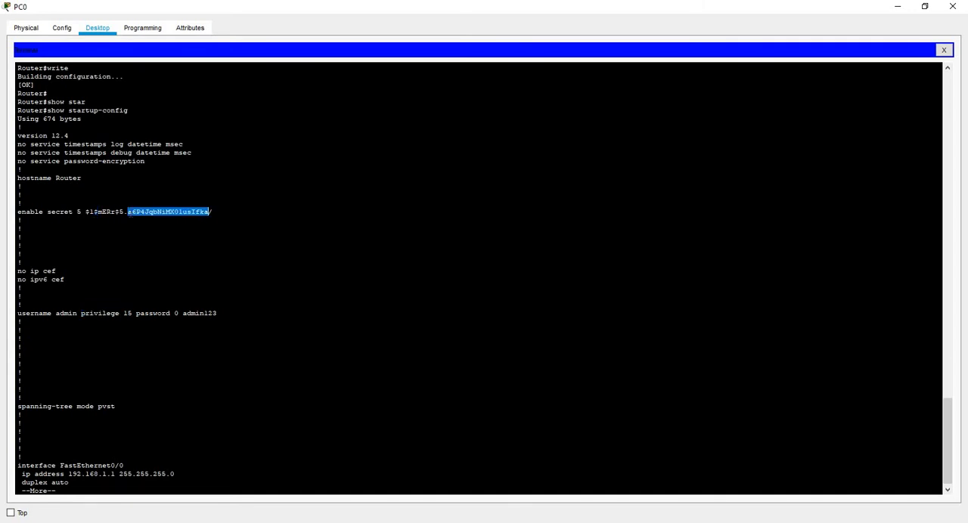
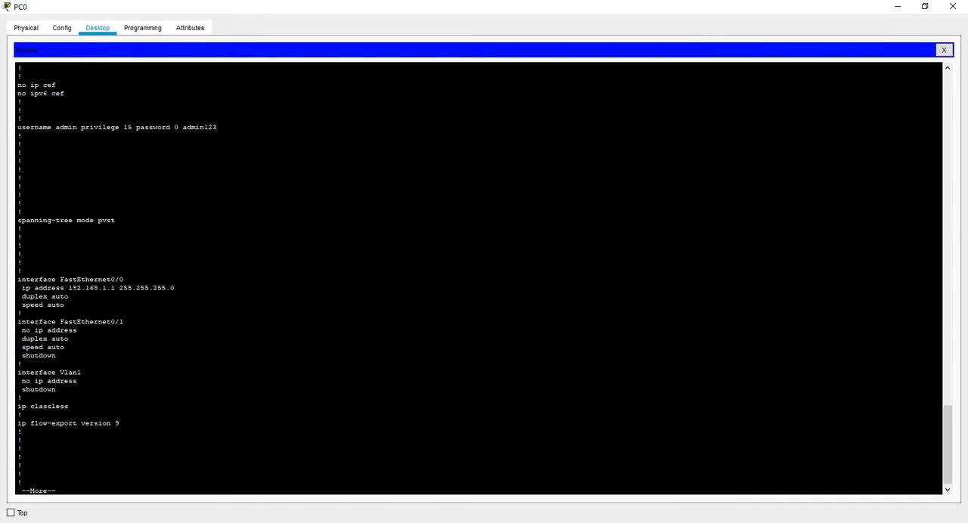
Examine the FastEthernet0/0 address and the line vty login entries in the rest of the startup configuration.
drag(25, 288, 173, 305)
click(57, 389)
key(space)
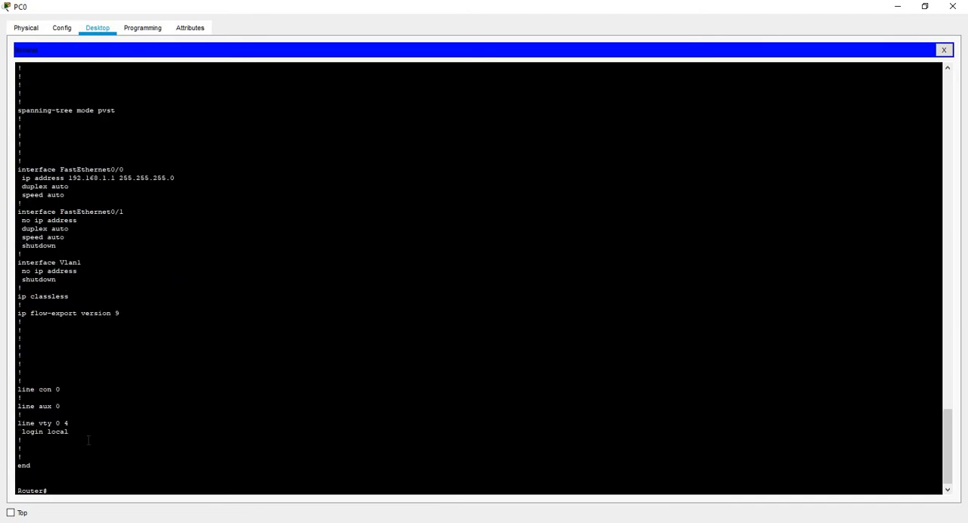
drag(17, 423, 99, 446)
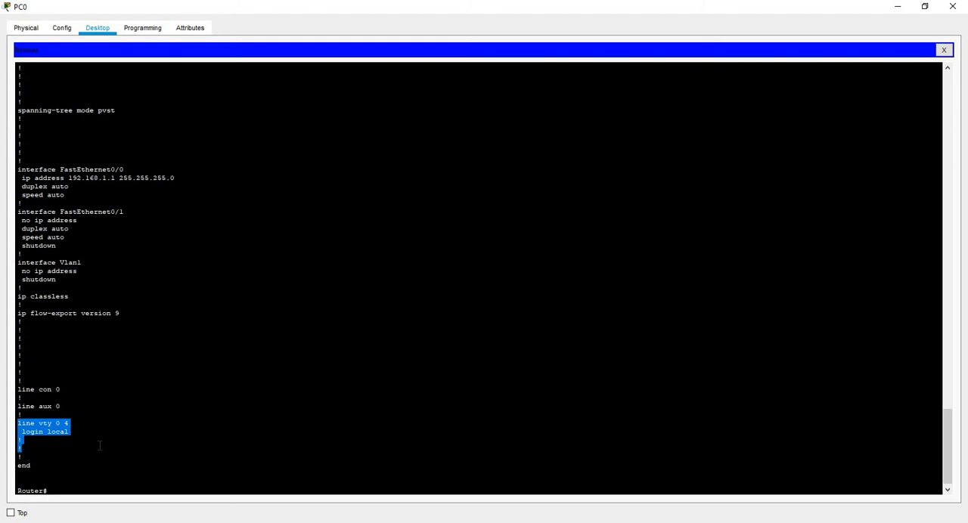
click(99, 446)
key(Return)
key(Return)
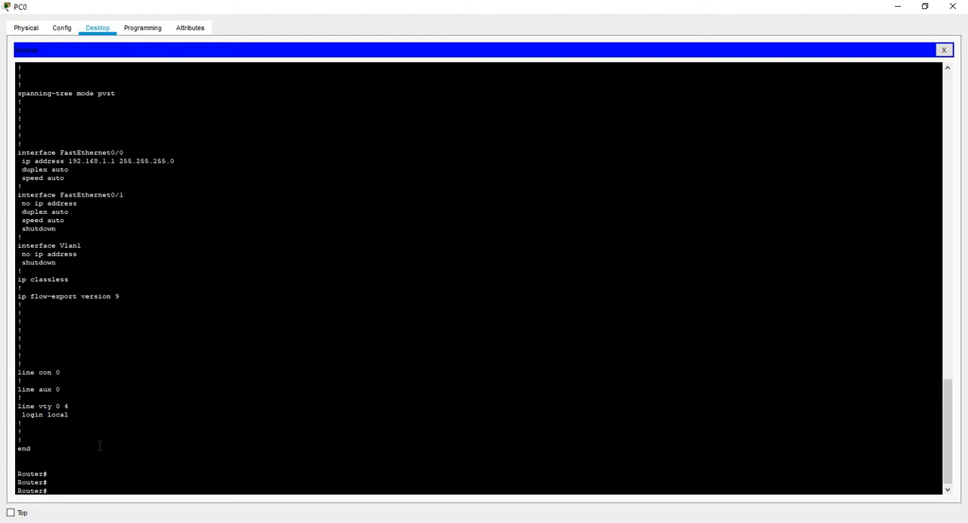
Log out of the router's privileged session with exit and restart the console session at the user prompt.
text(exit)
key(Return)
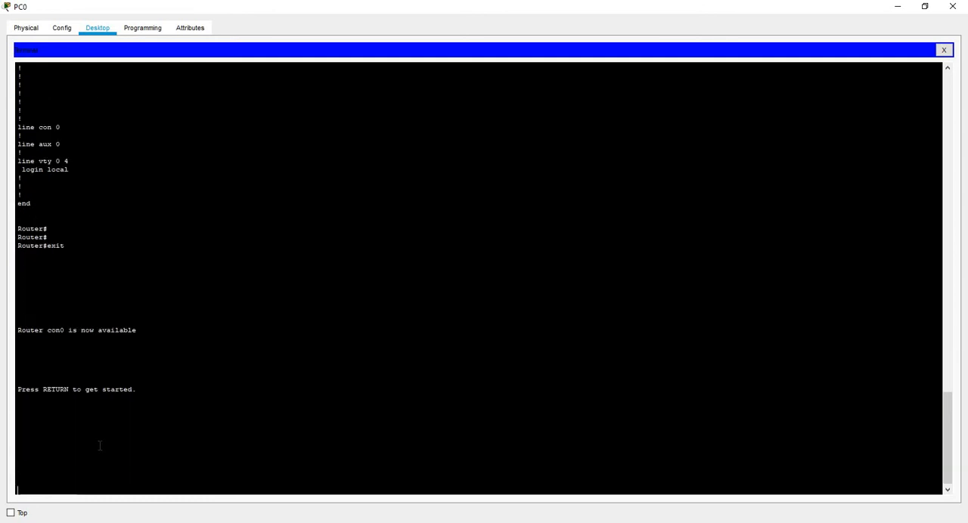
key(Return)
key(Return)
key(Return)
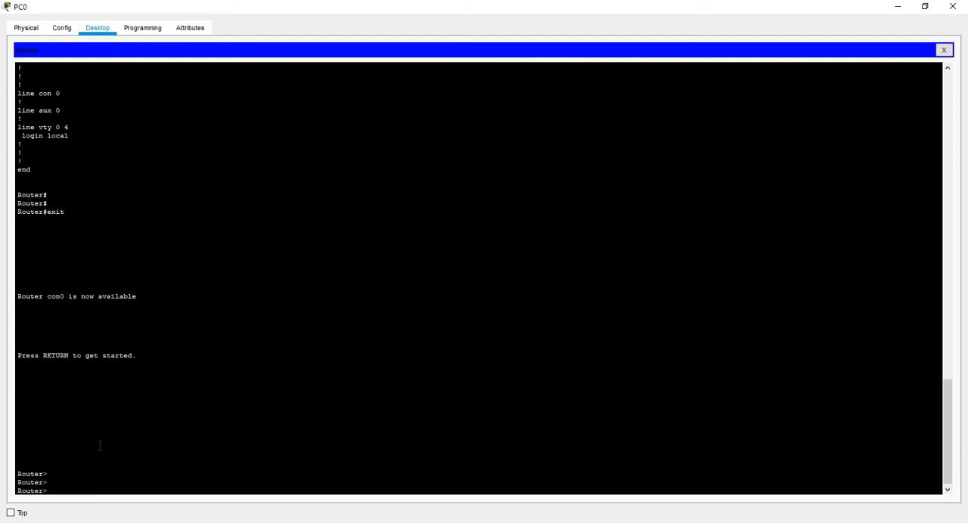
Enter privileged mode with enable, giving the enable secret password.
text(en)
key(Tab)
key(Return)
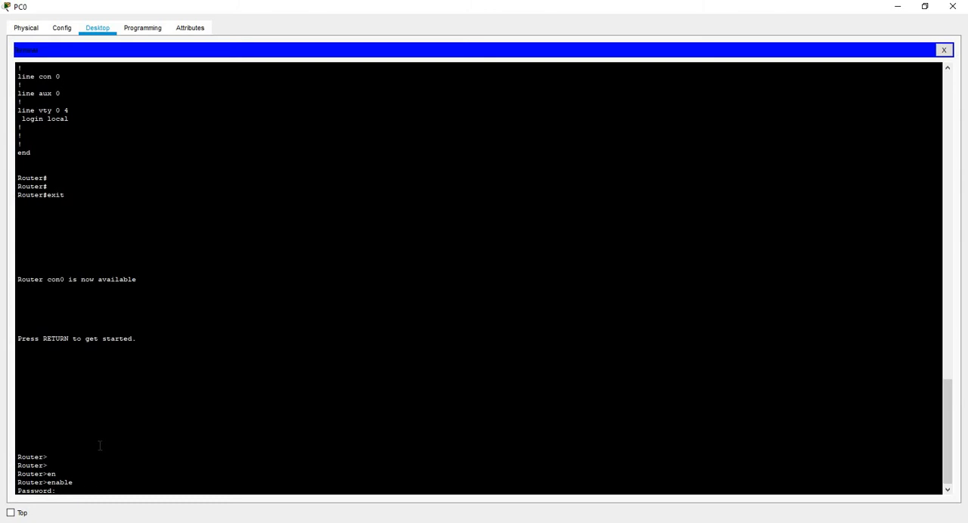
key(Return)
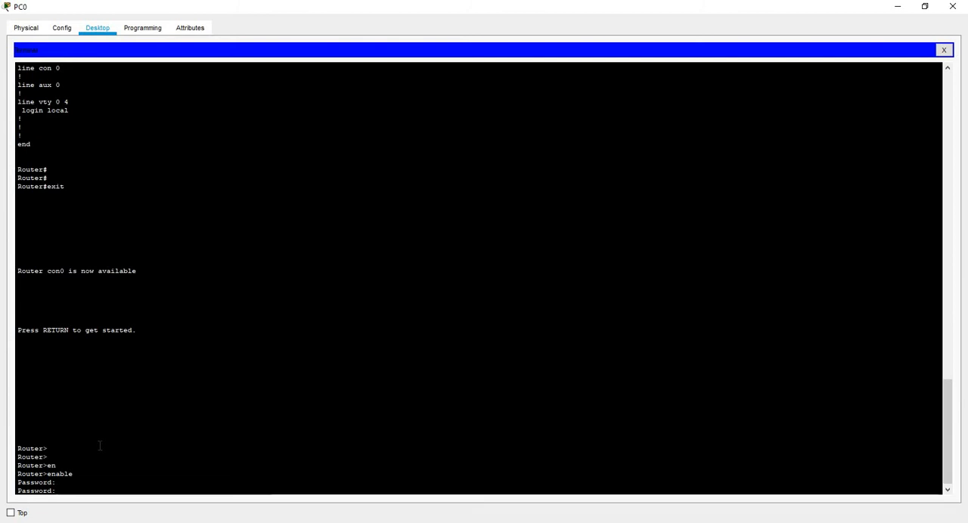
key(Return)
key(Return)
key(Return)
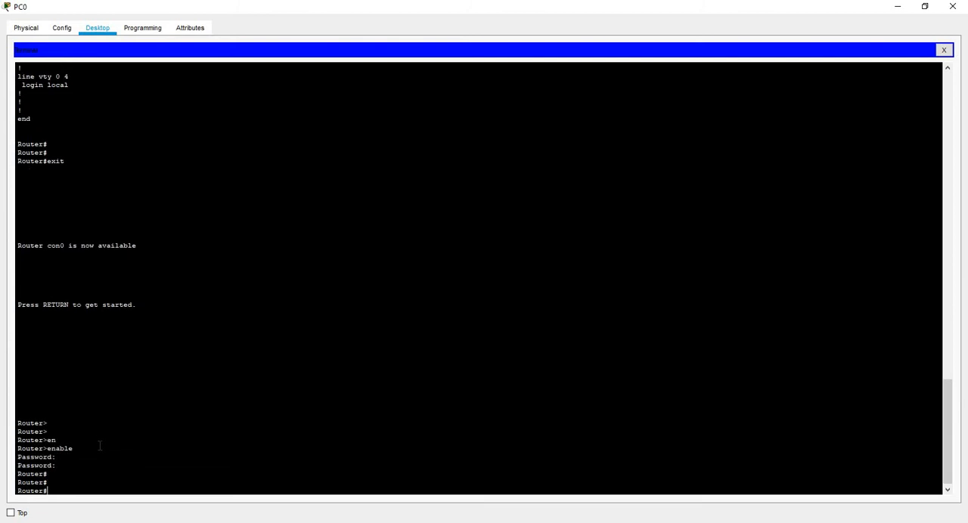
Exit the privileged session again and return to the router's user prompt.
text(exit)
key(Return)
Try to enter privileged mode with incorrect enable passwords and examine the router's response.
key(Return)
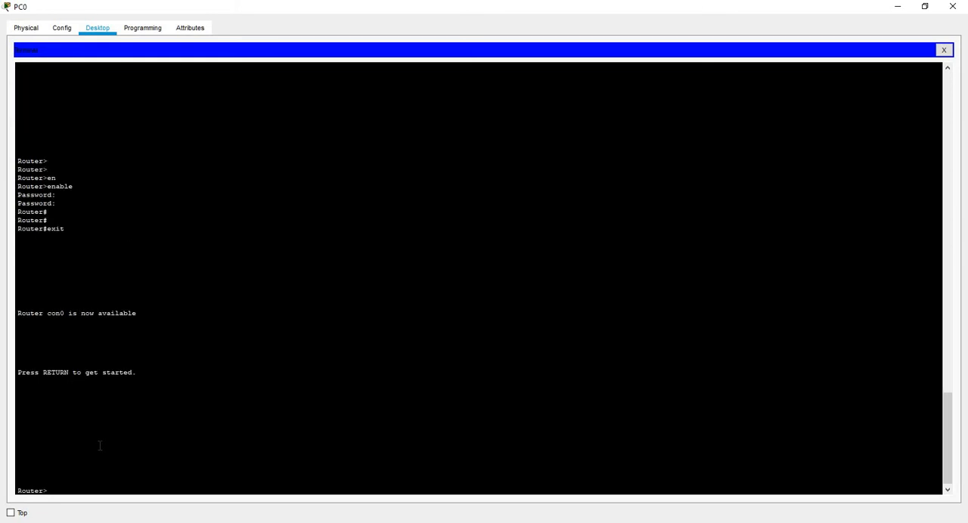
text(en)
key(Return)
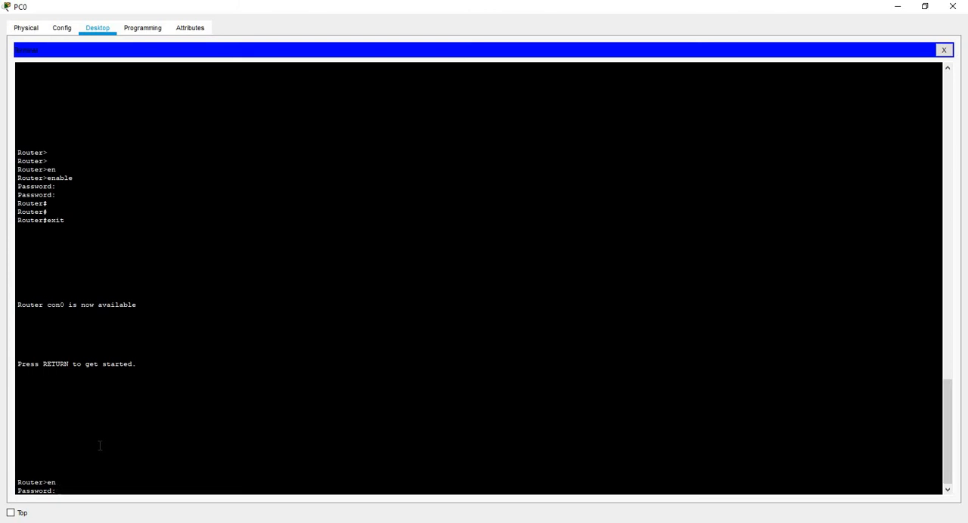
key(Return)
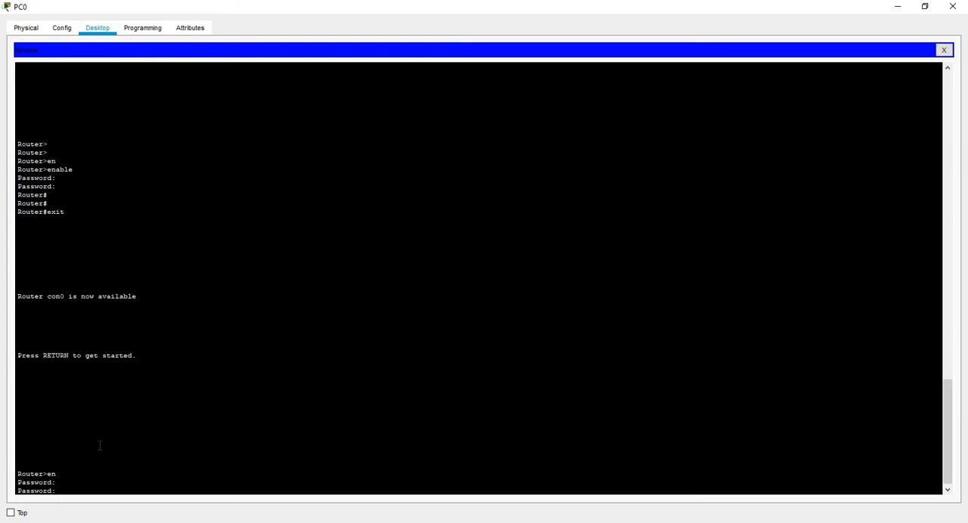
key(Return)
key(Return)
key(Return)
key(Return)
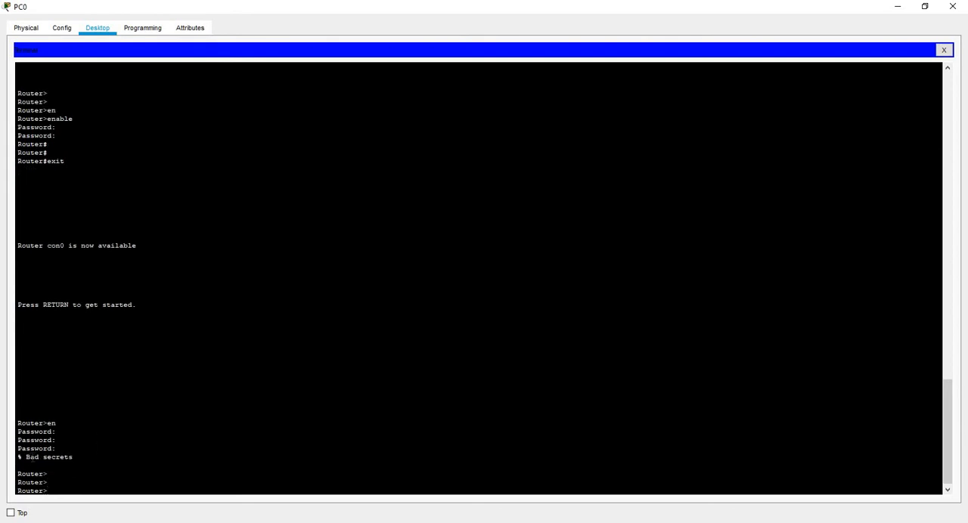
double_click(30, 456)
double_click(59, 457)
Restore PC0's window to a smaller size, reopen its Terminal with the default 9600-baud port settings, and move the window aside.
click(944, 50)
click(923, 6)
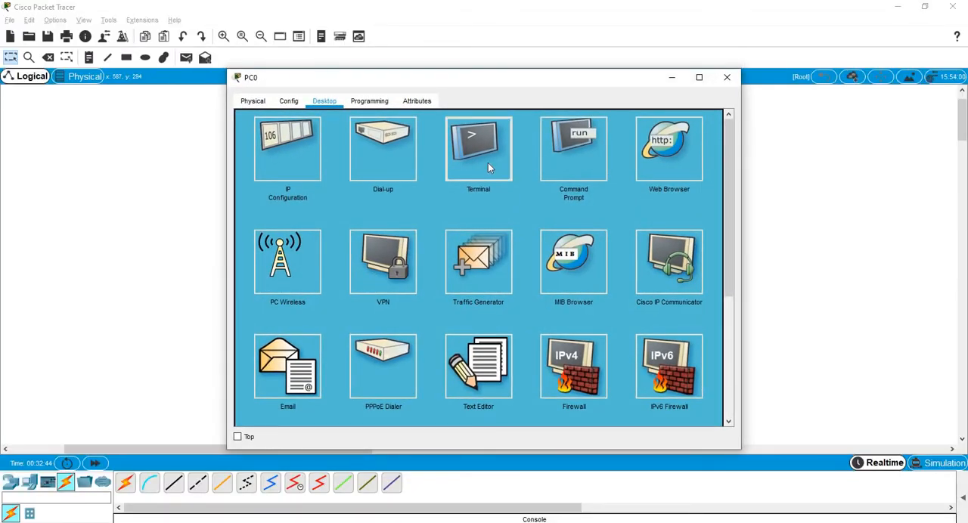
click(487, 166)
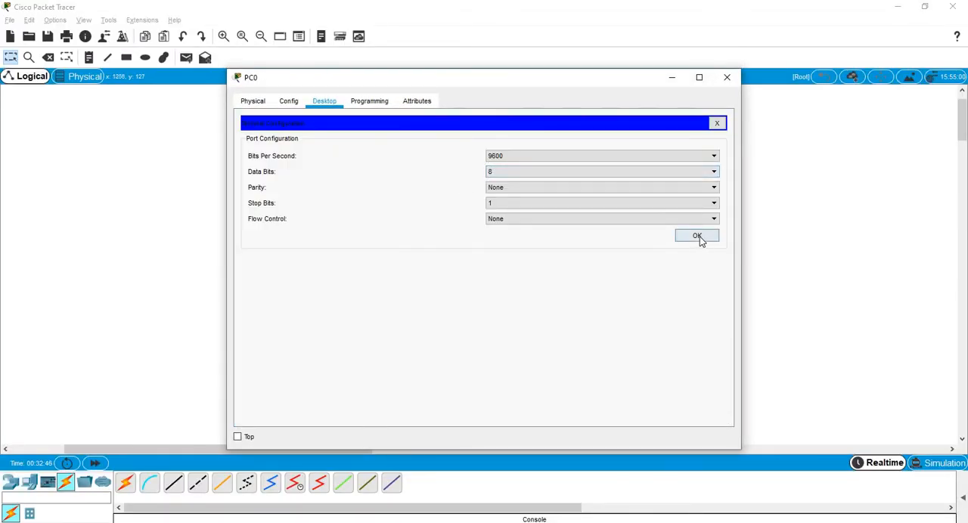
click(697, 237)
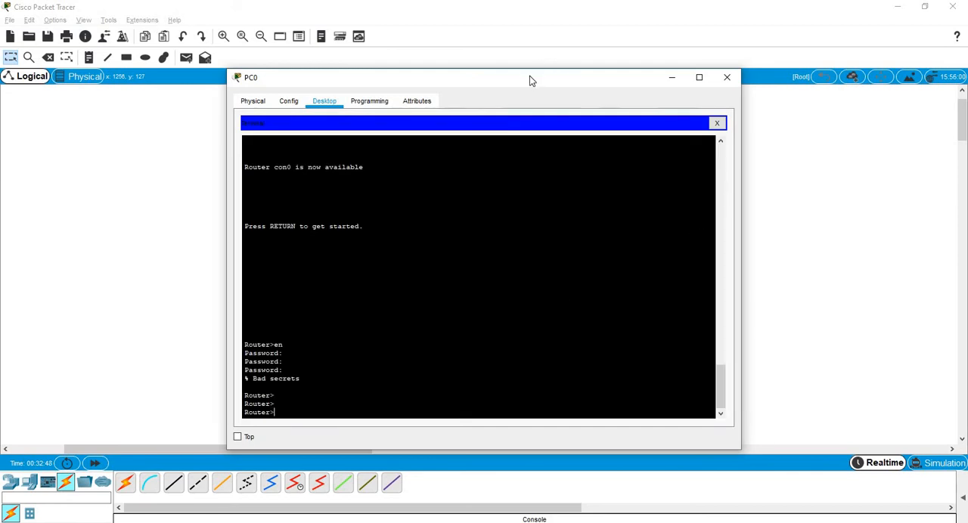
drag(530, 76, 743, 70)
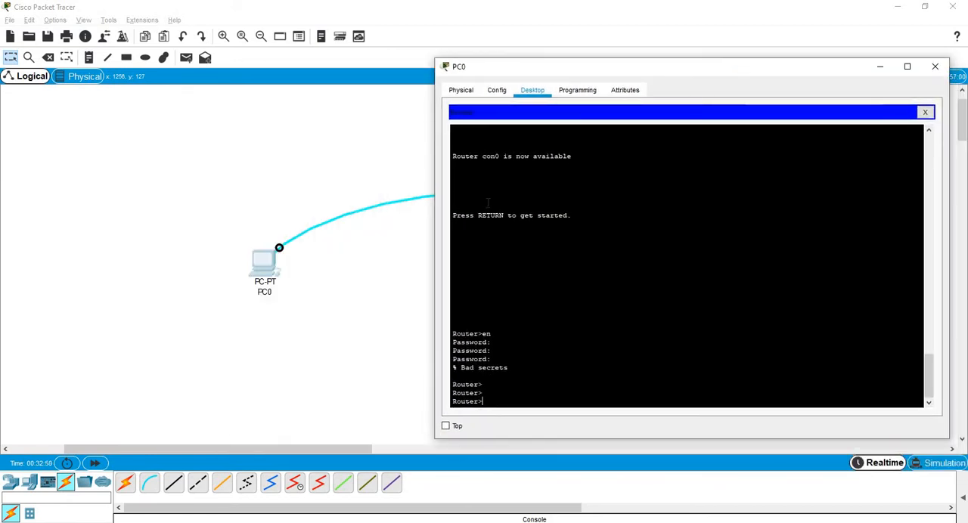
Open Router0's device window and arrange it side by side with PC0's terminal window.
click(415, 237)
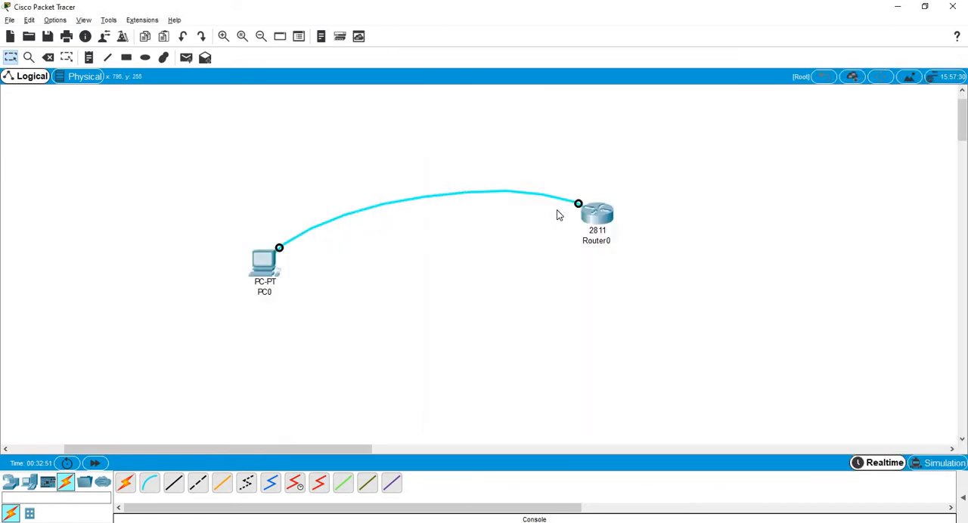
click(604, 218)
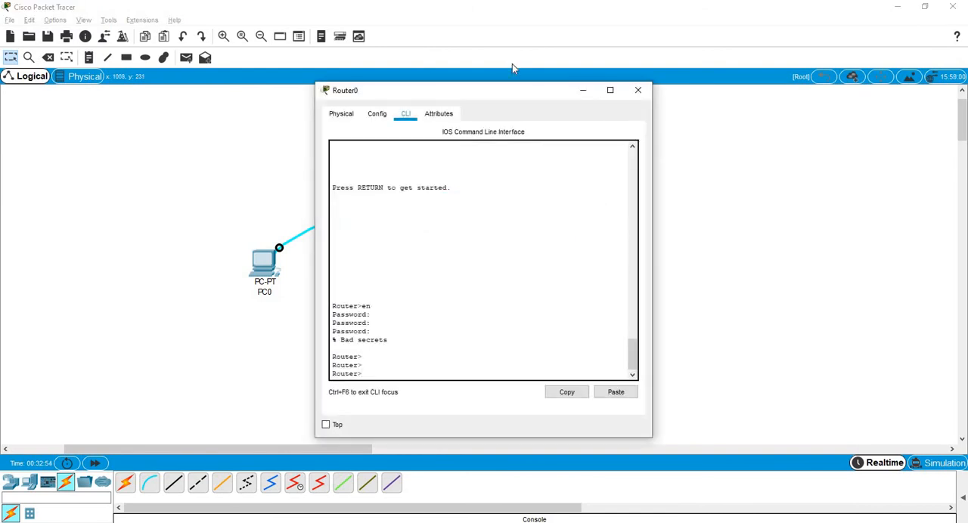
drag(520, 94, 276, 90)
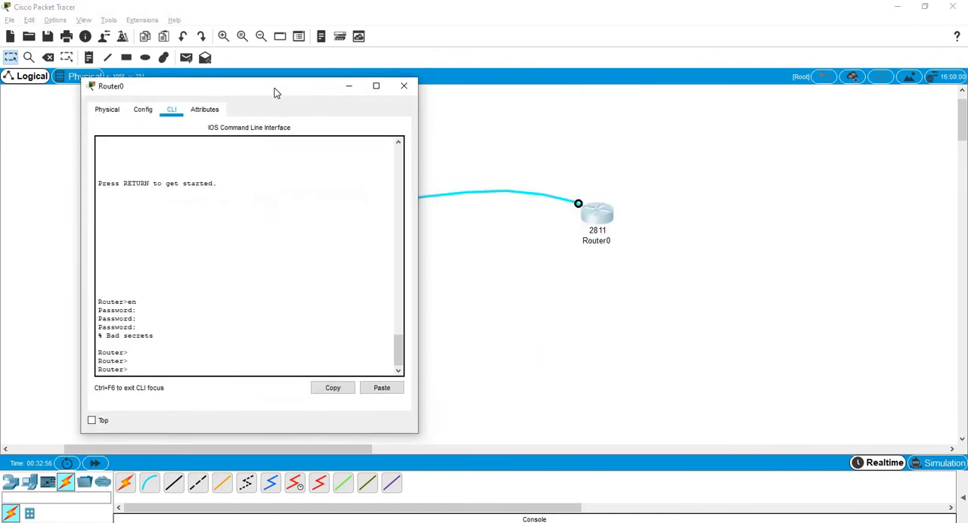
click(368, 522)
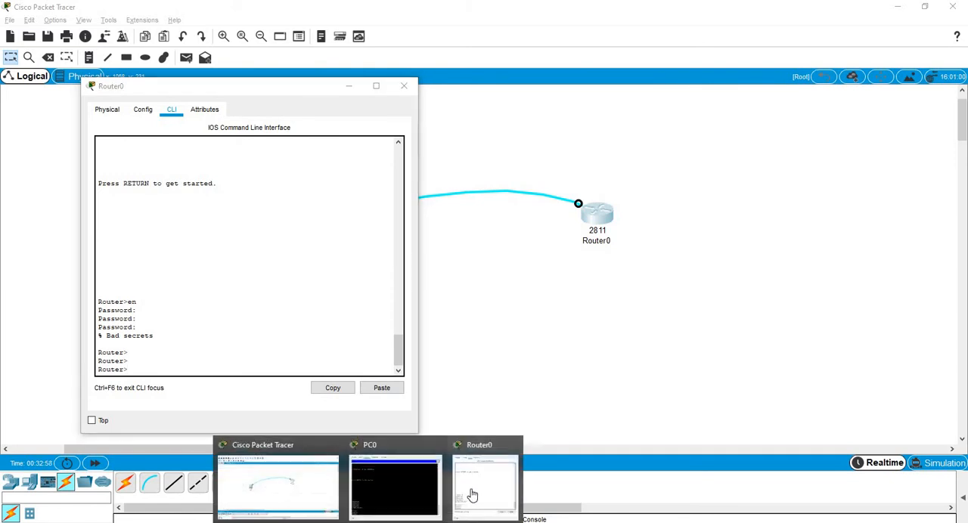
click(476, 494)
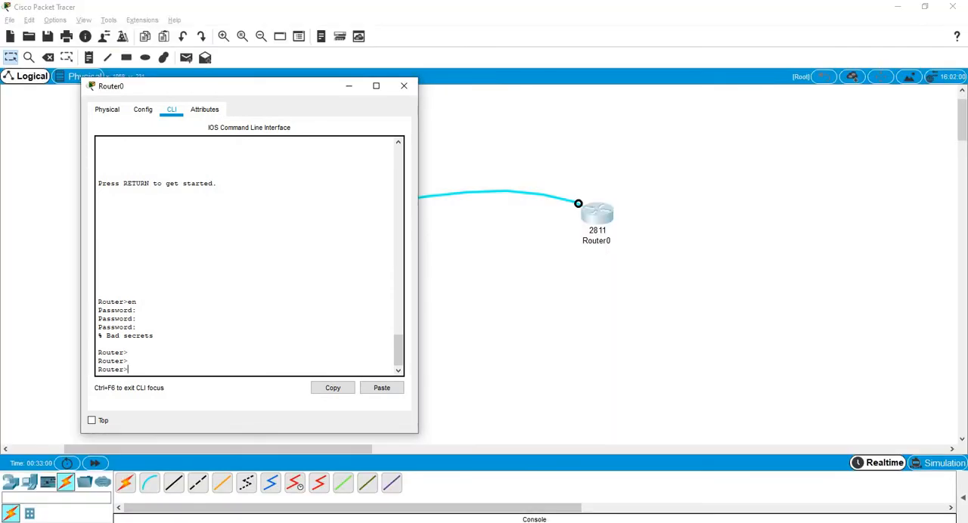
click(368, 522)
click(363, 484)
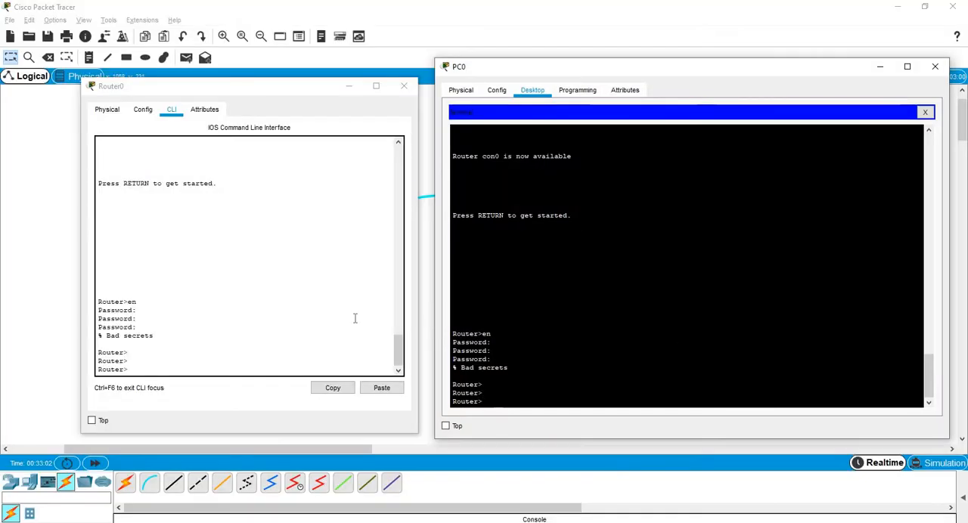
Show Router0's physical device view, widen its window, and switch the router's power off and on.
click(107, 110)
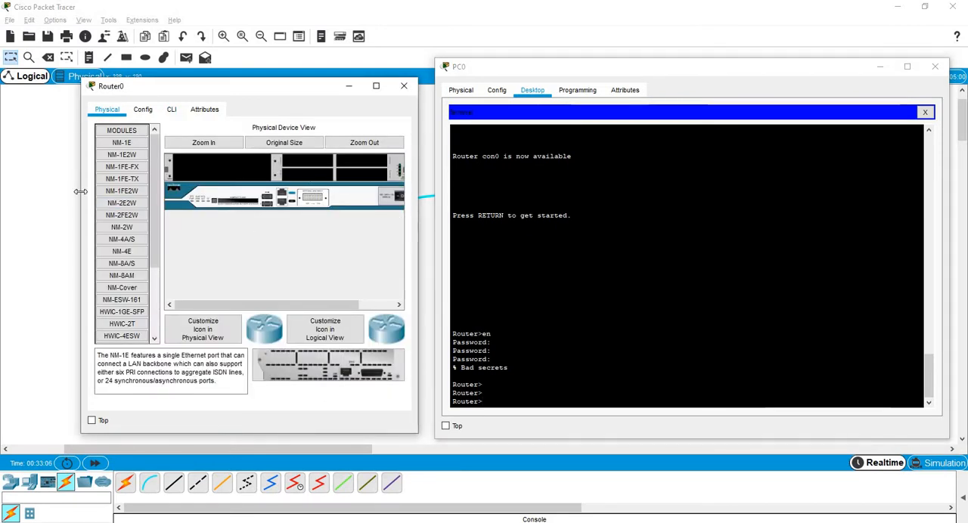
drag(81, 191, 65, 191)
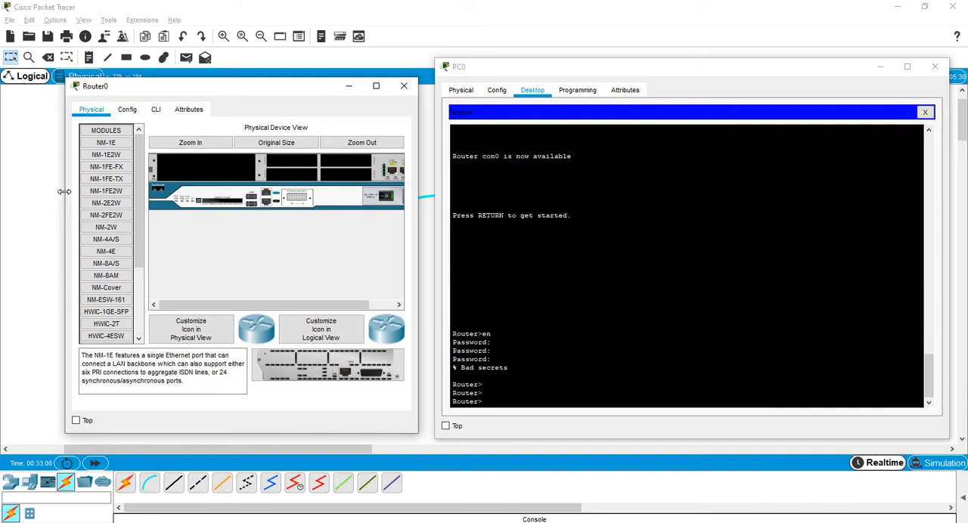
click(534, 408)
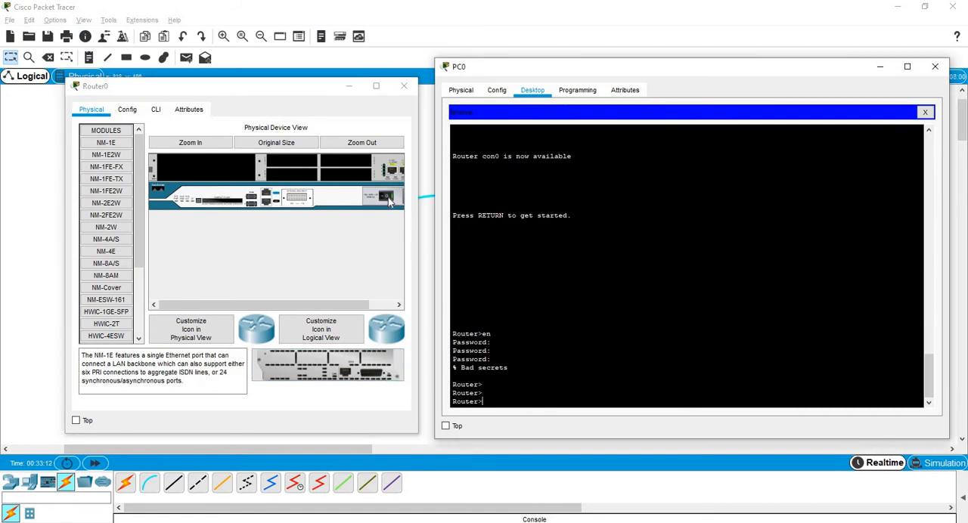
click(388, 197)
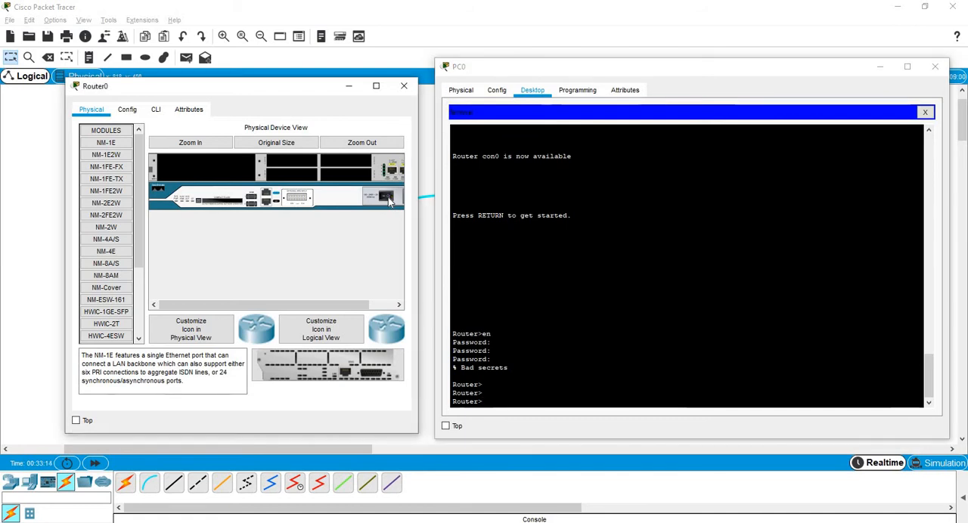
click(388, 197)
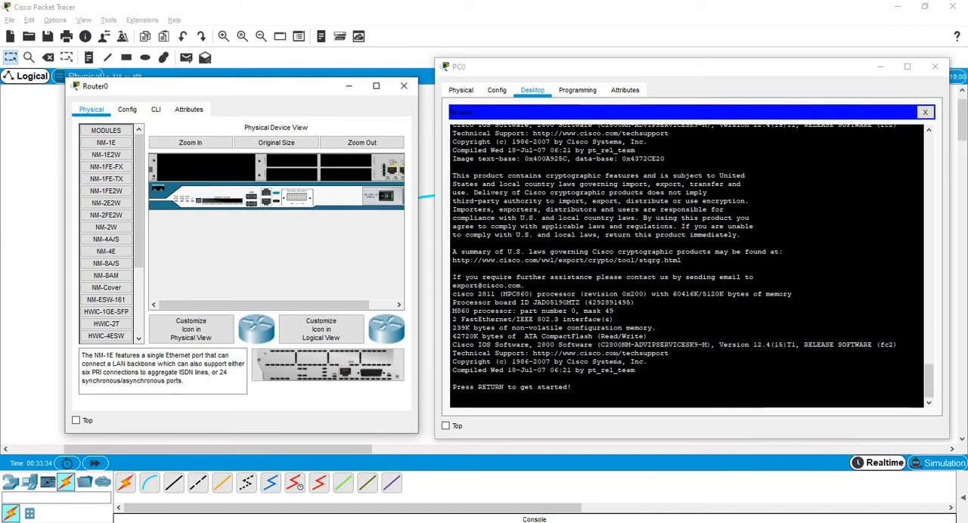
Start the console session in PC0's terminal once the router has booted.
click(617, 358)
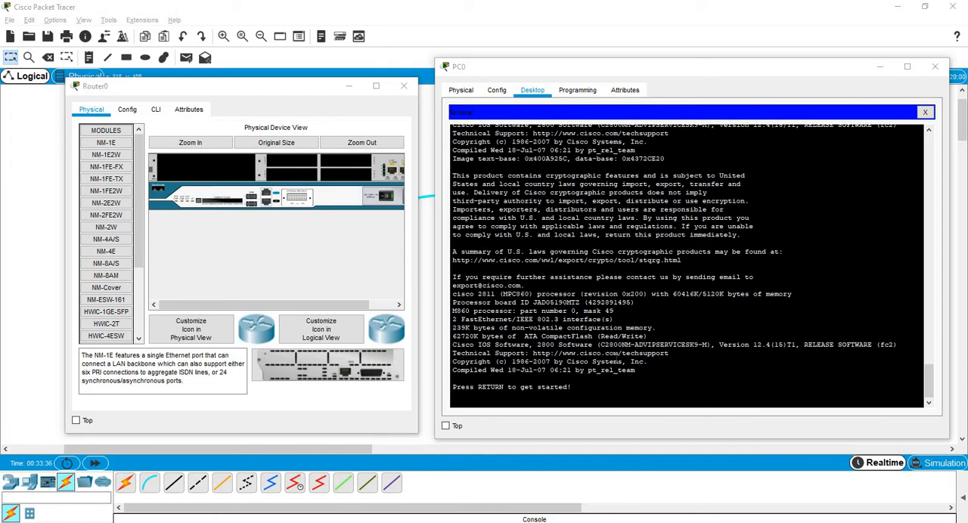
click(740, 368)
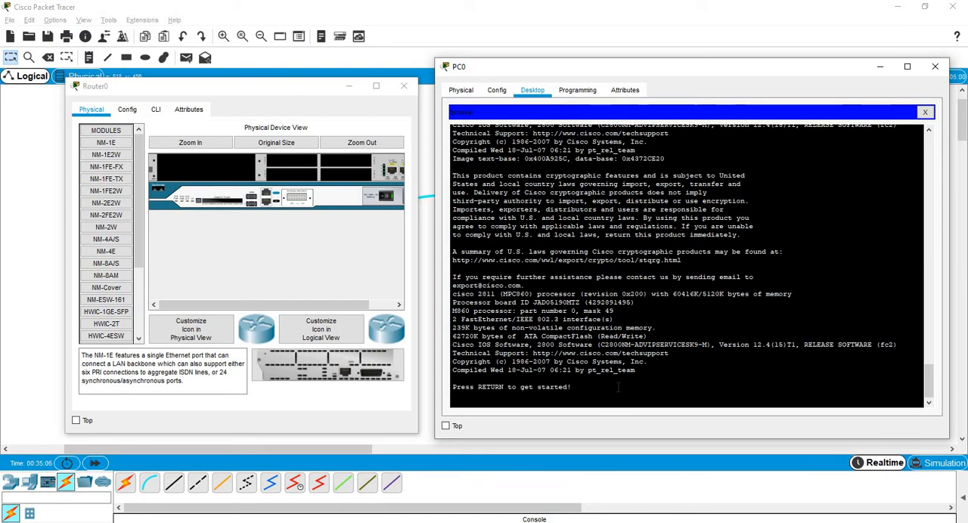
key(Return)
key(Return)
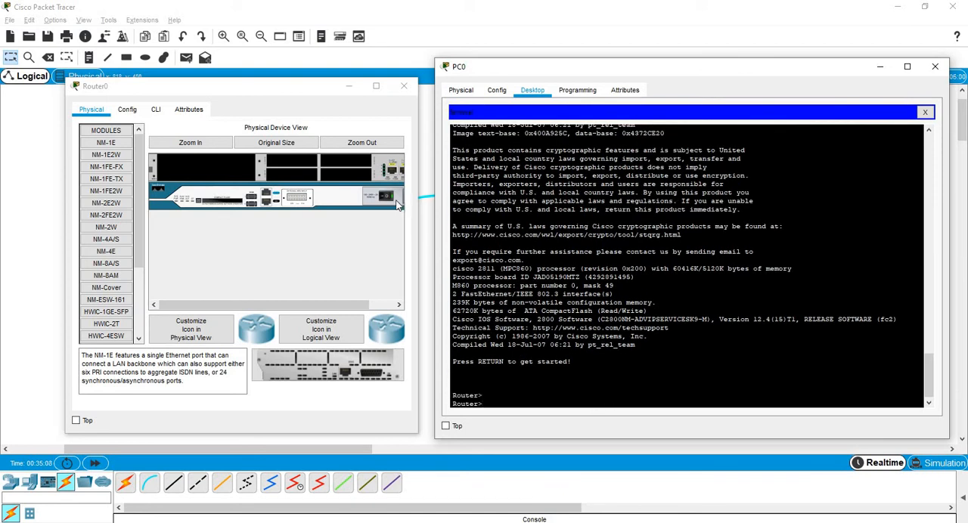
Power-cycle Router0 again and bring up the user prompt in PC0's terminal.
click(387, 201)
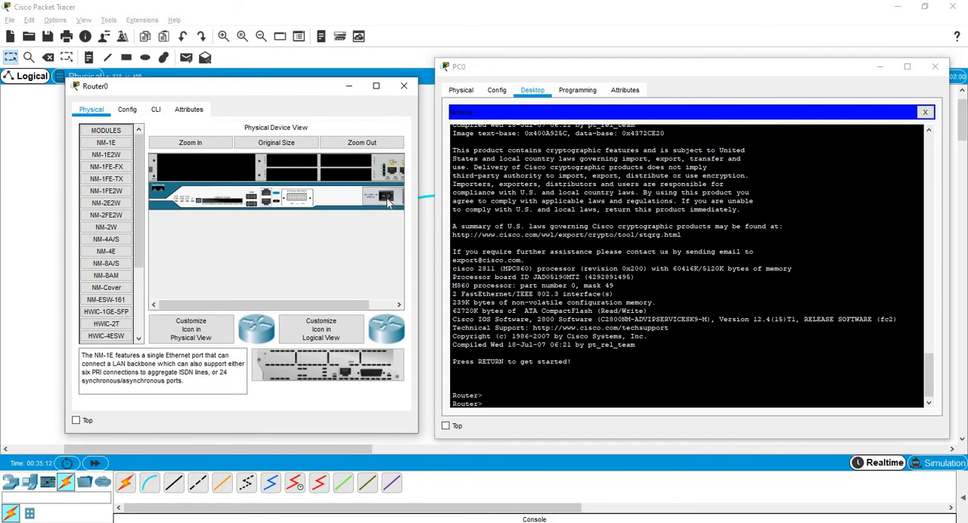
click(387, 201)
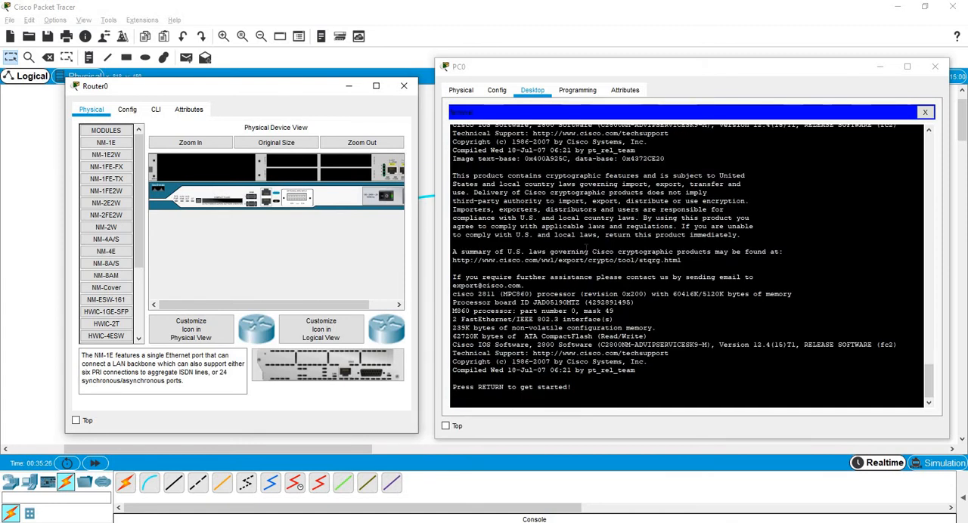
click(586, 309)
key(Return)
key(Return)
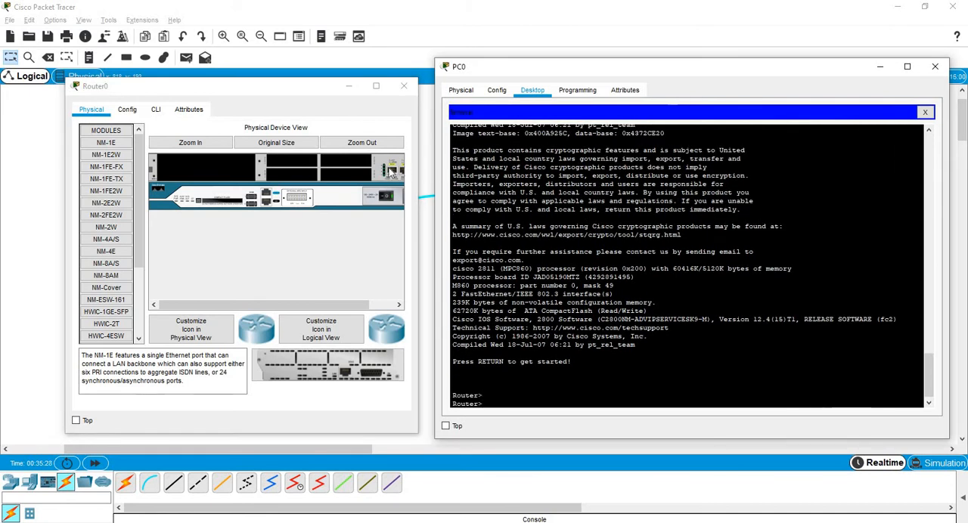
Power-cycle Router0 once more and return to PC0's terminal while the router boots.
click(387, 198)
click(387, 198)
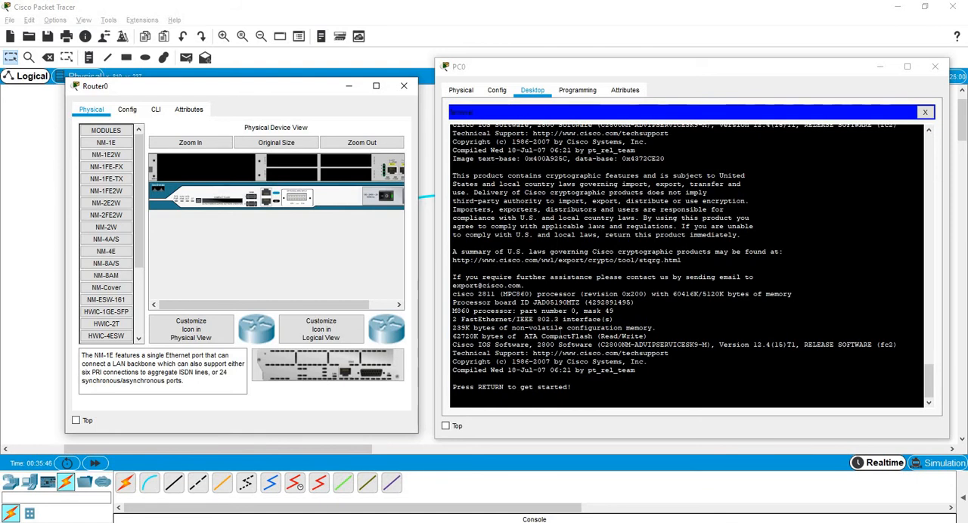
click(579, 327)
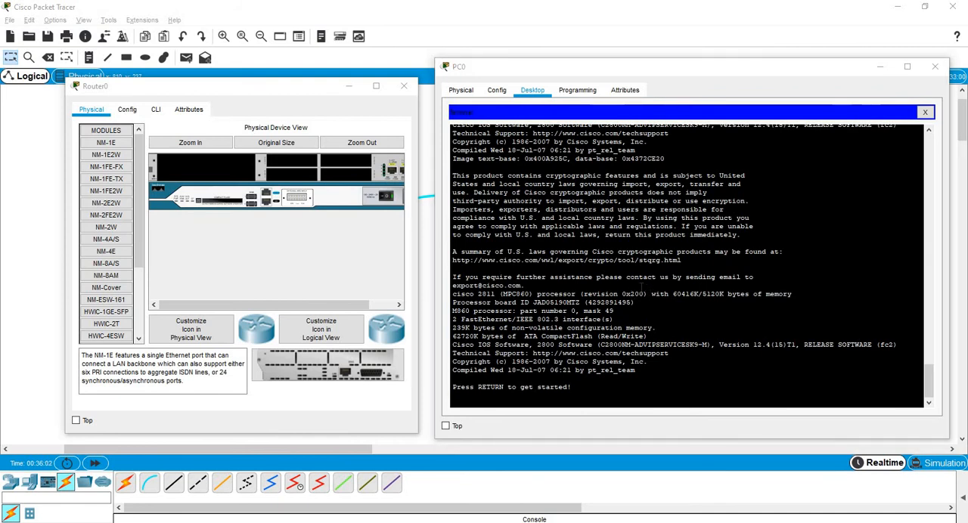
Switch Router0 off and on, and interrupt its boot from PC0's terminal to reach the ROMMON prompt.
click(525, 286)
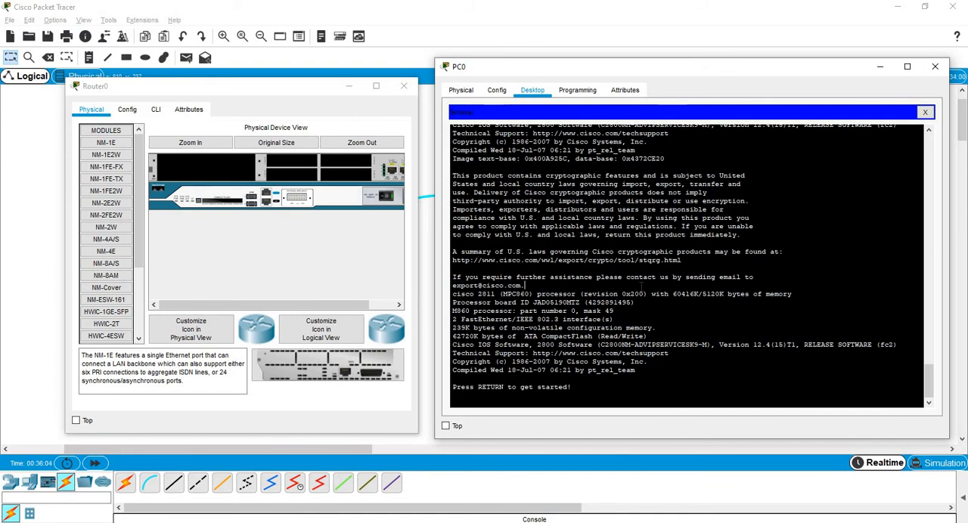
click(385, 197)
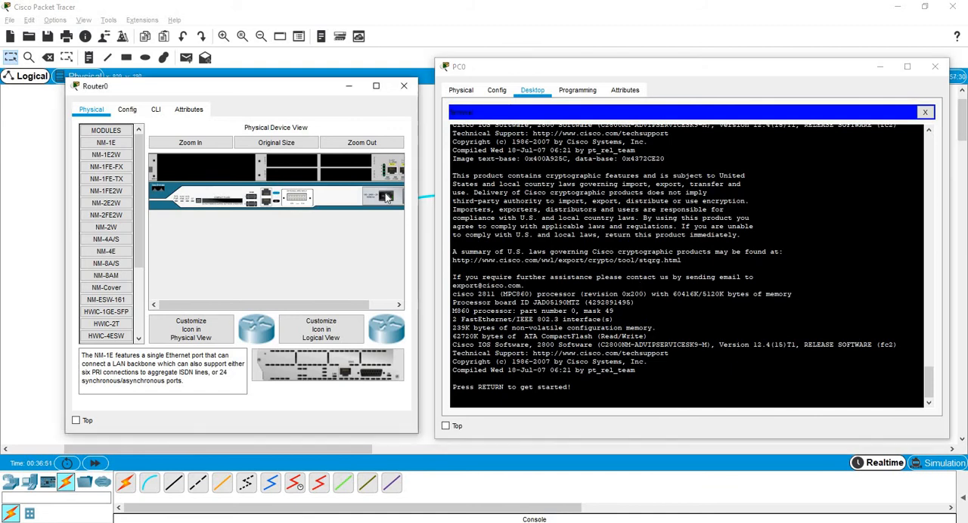
click(487, 406)
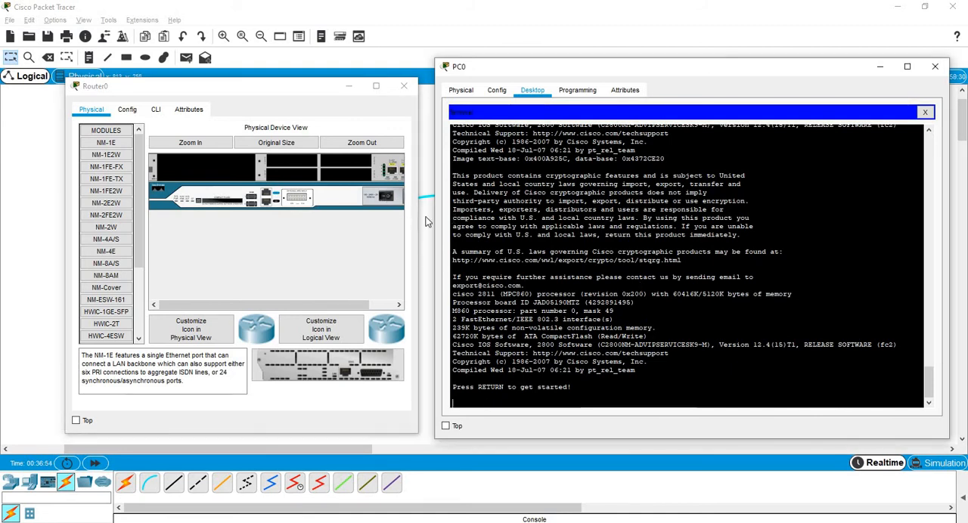
click(388, 198)
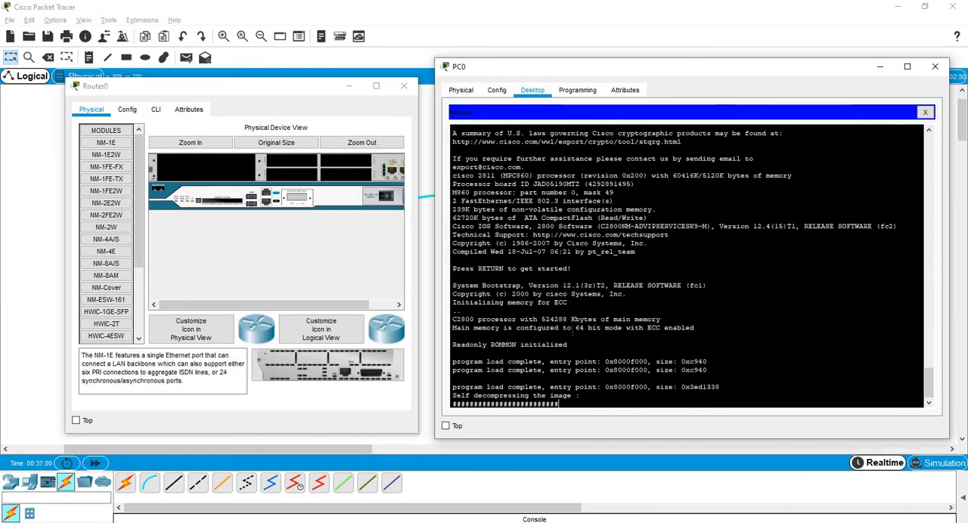
key(ctrl+c)
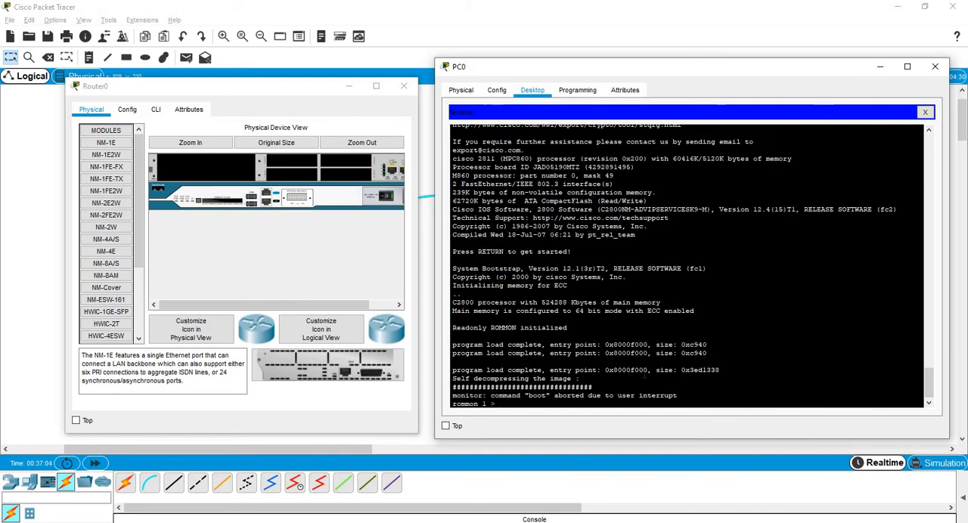
key(Return)
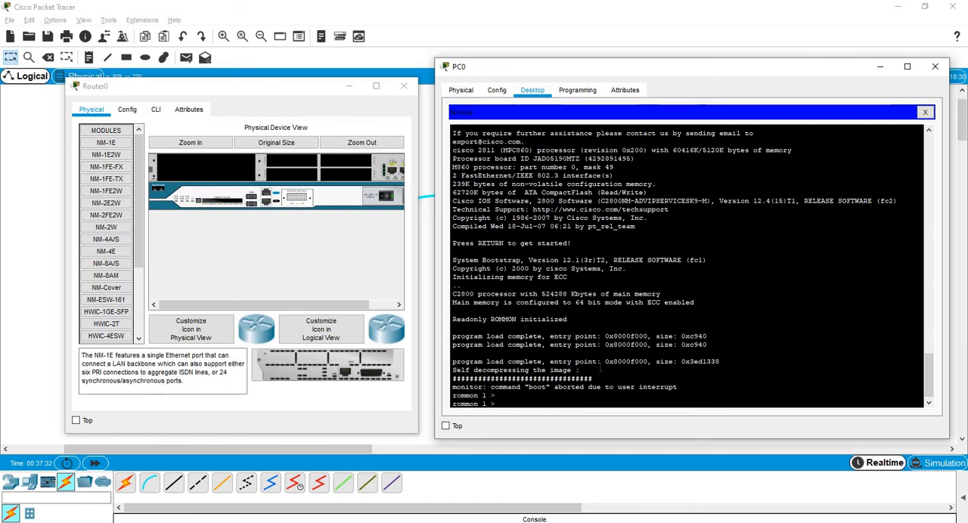
key(Return)
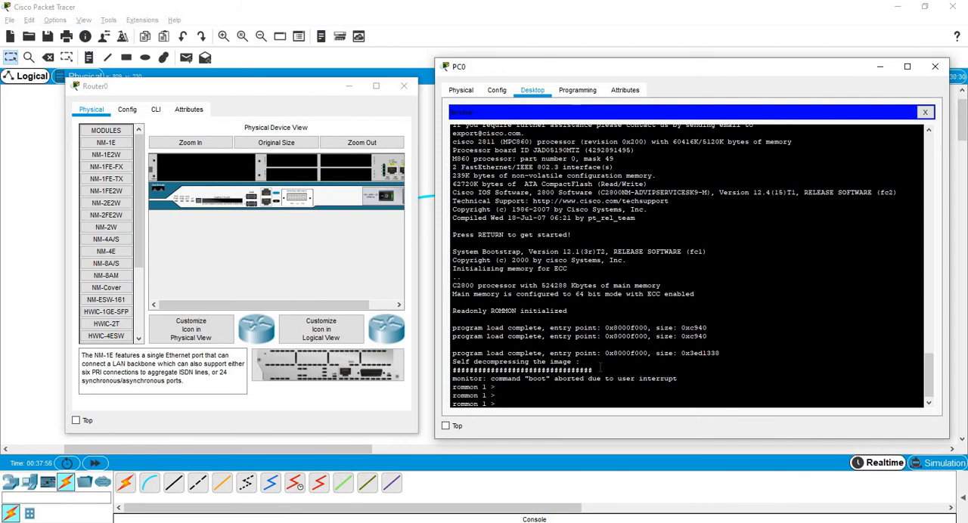
Set the configuration register to 0x2142 in ROMMON and reset the router.
text(confreg 0x2142)
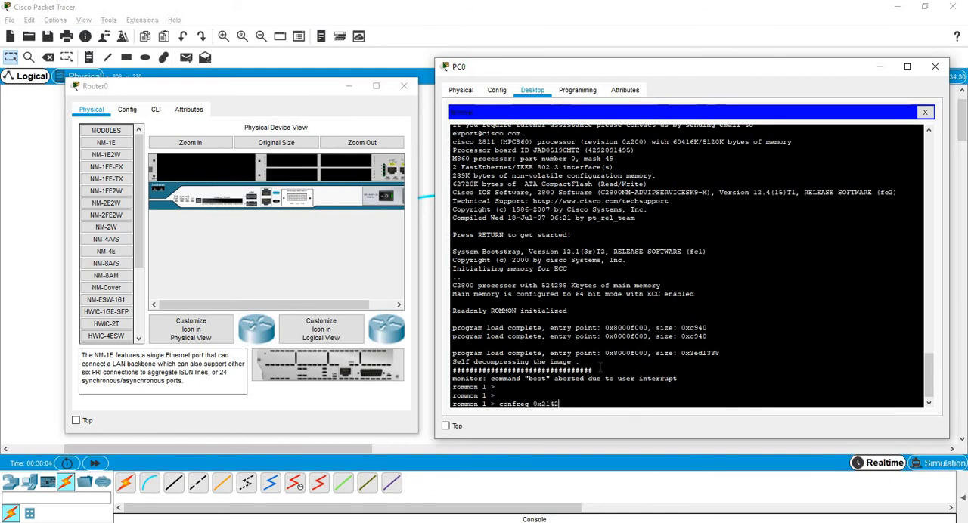
key(Return)
text(reset)
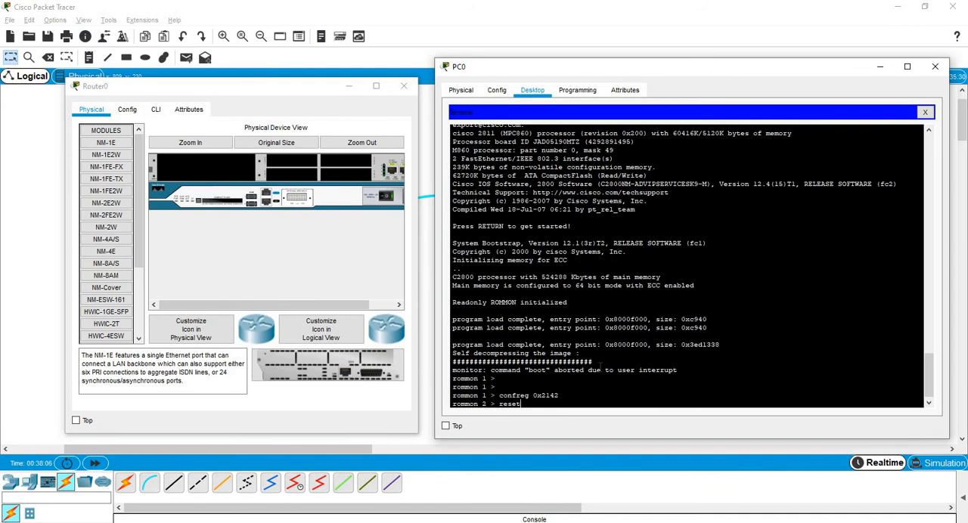
key(Return)
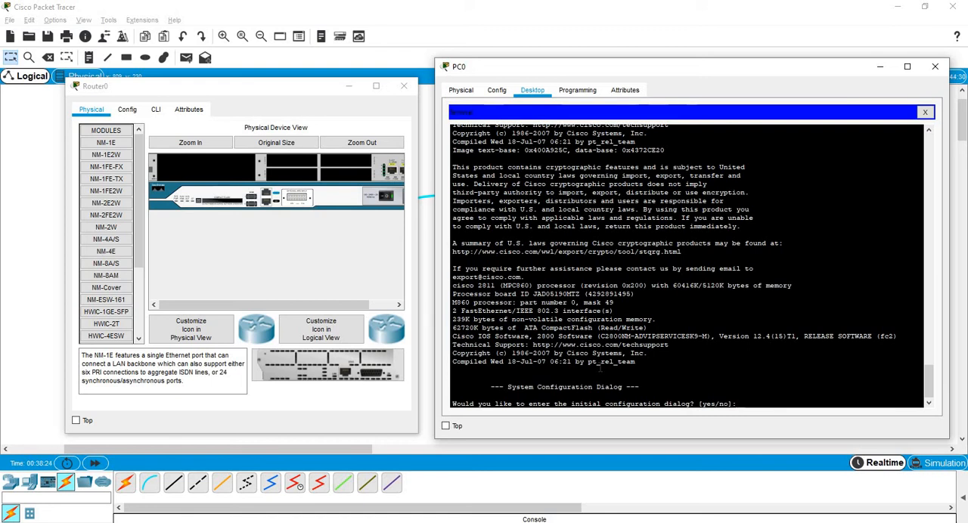
Decline the initial configuration dialog and enter privileged EXEC mode on the router.
text(no)
key(Return)
key(Return)
key(Return)
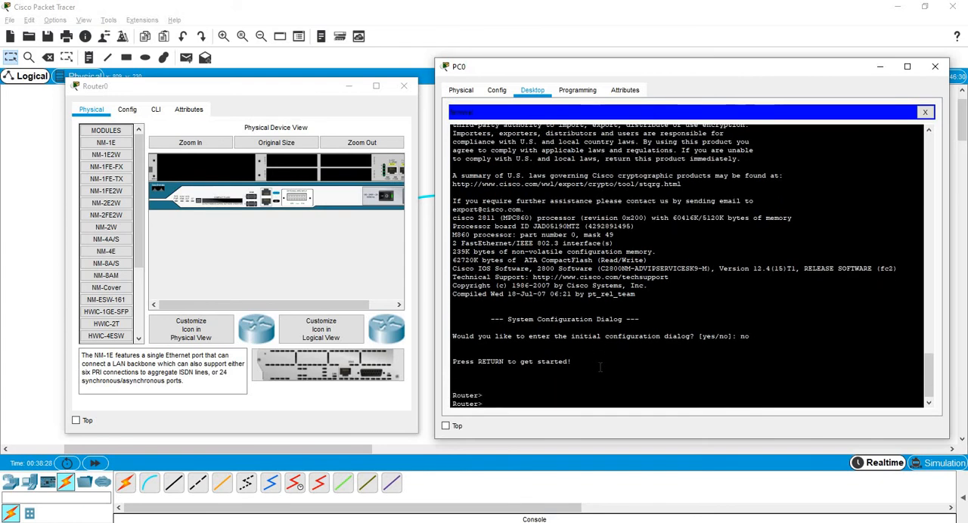
text(en)
key(Return)
key(Return)
key(Return)
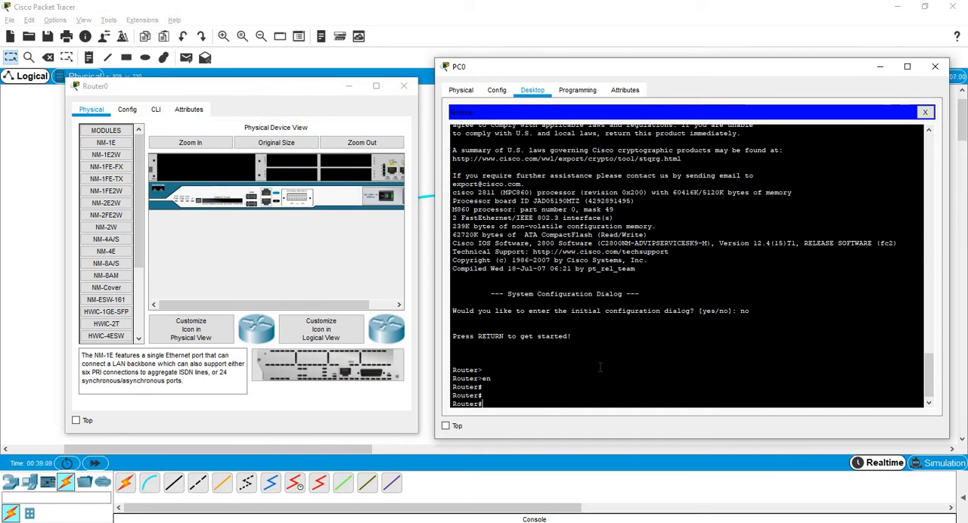
key(Return)
Display the router's startup-config and page through it to the end.
text(show )
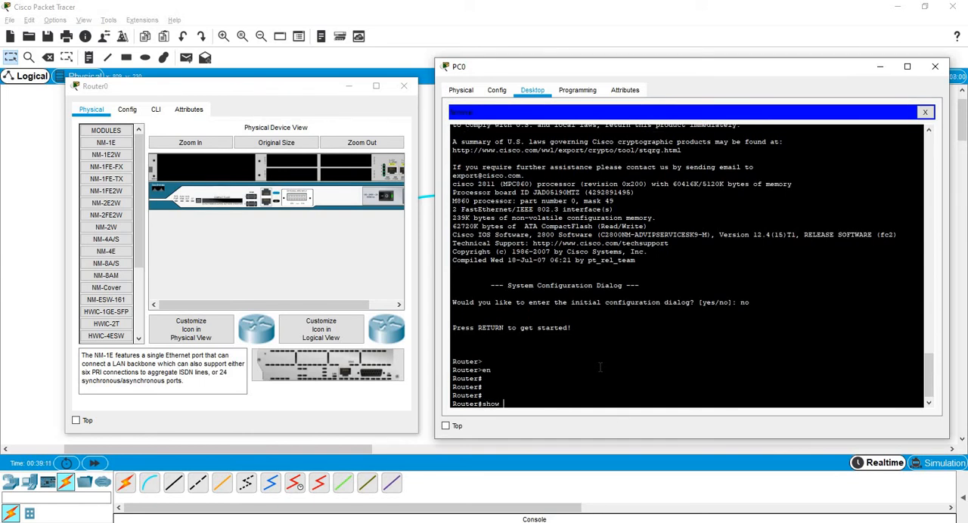
text(sta)
key(Tab)
text(rt)
key(Tab)
key(Return)
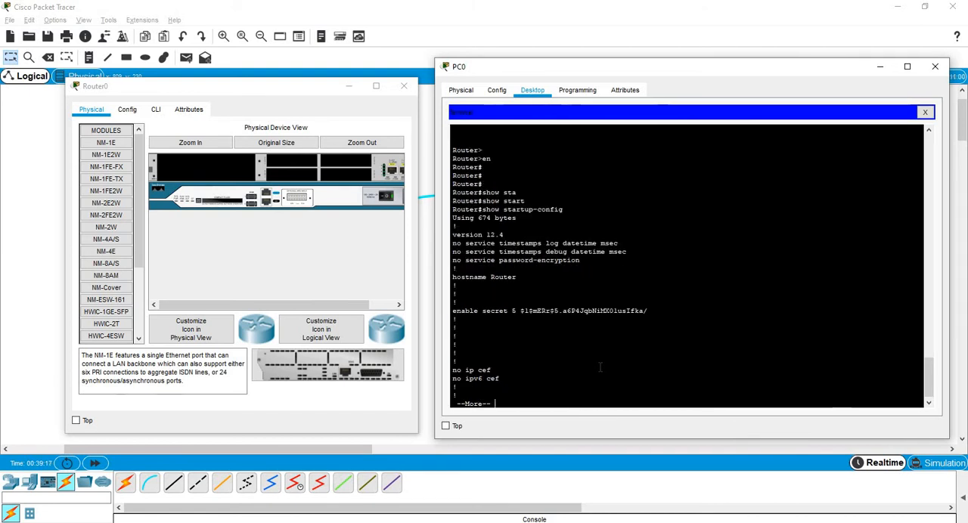
key(space)
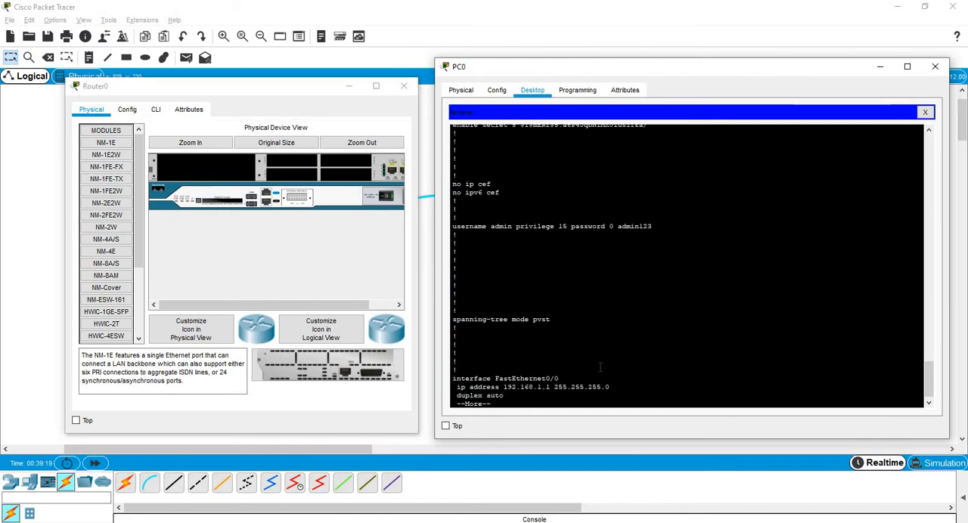
key(space)
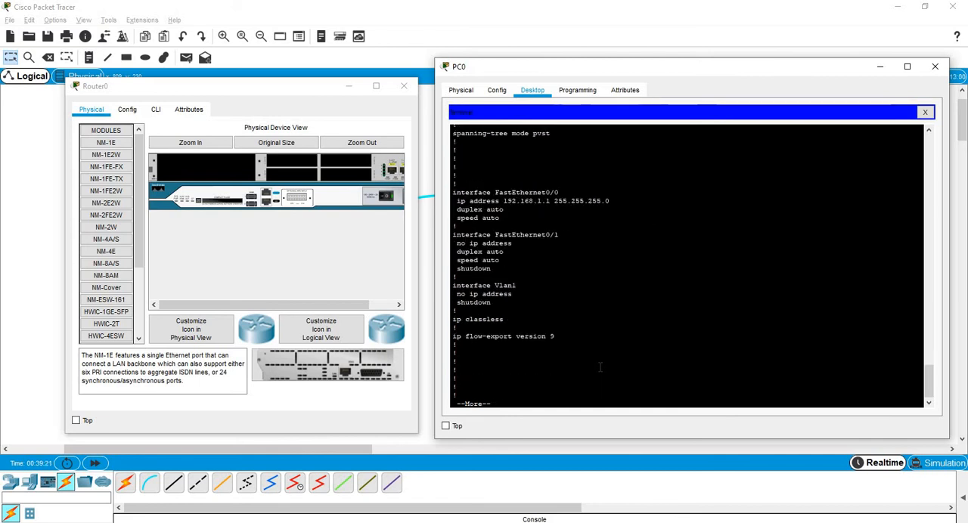
key(space)
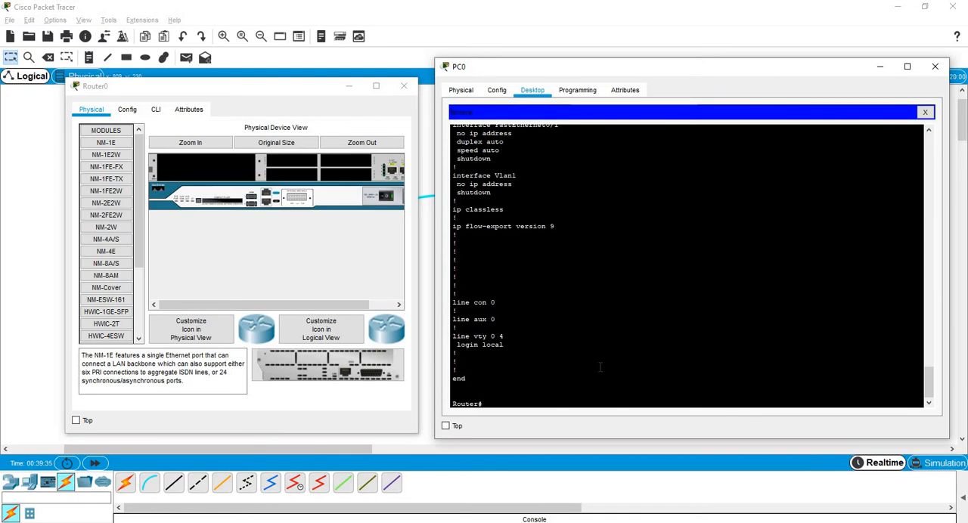
Display the router's version information and examine the configuration register value.
text(show ver)
key(Tab)
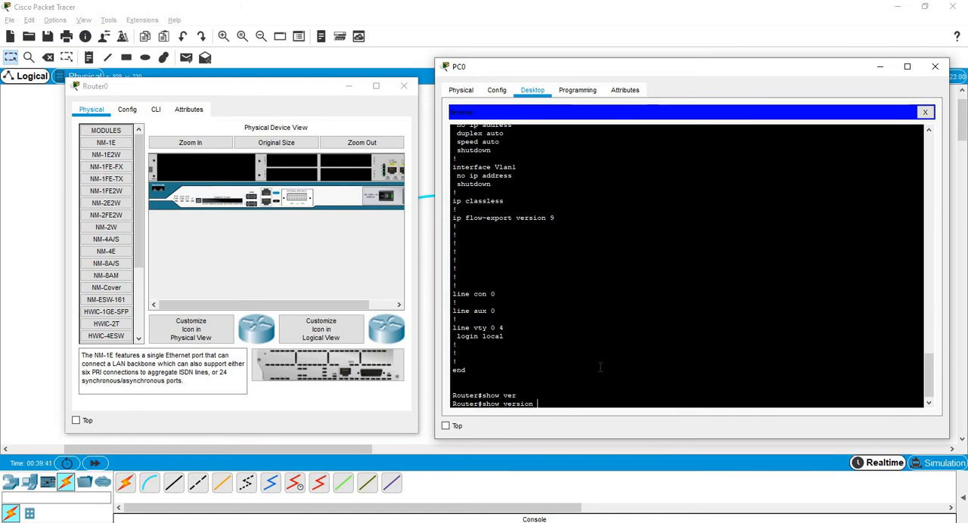
key(Return)
key(space)
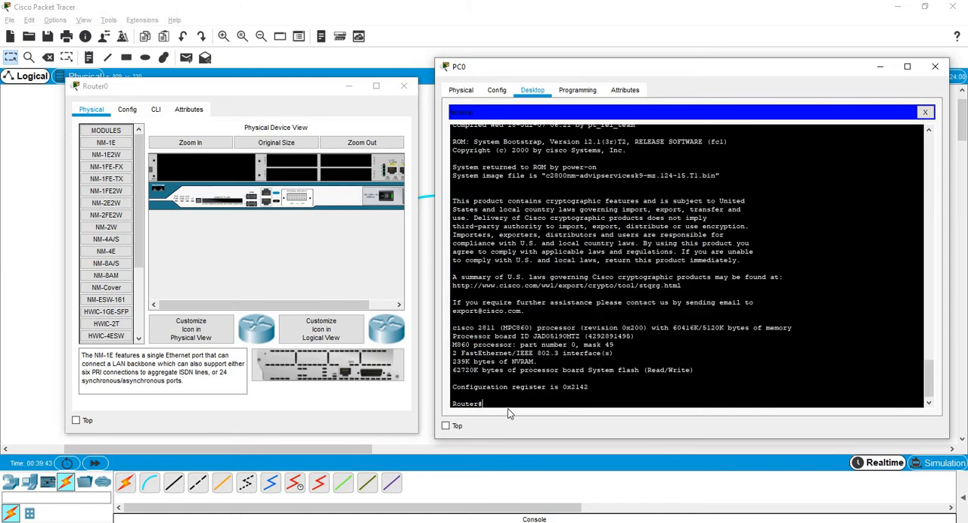
drag(563, 386, 588, 386)
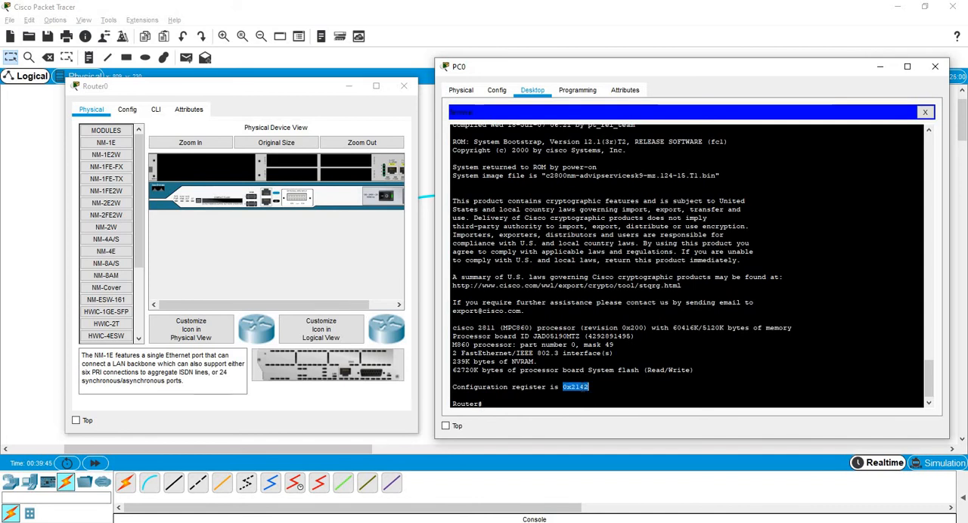
drag(456, 387, 588, 387)
click(608, 397)
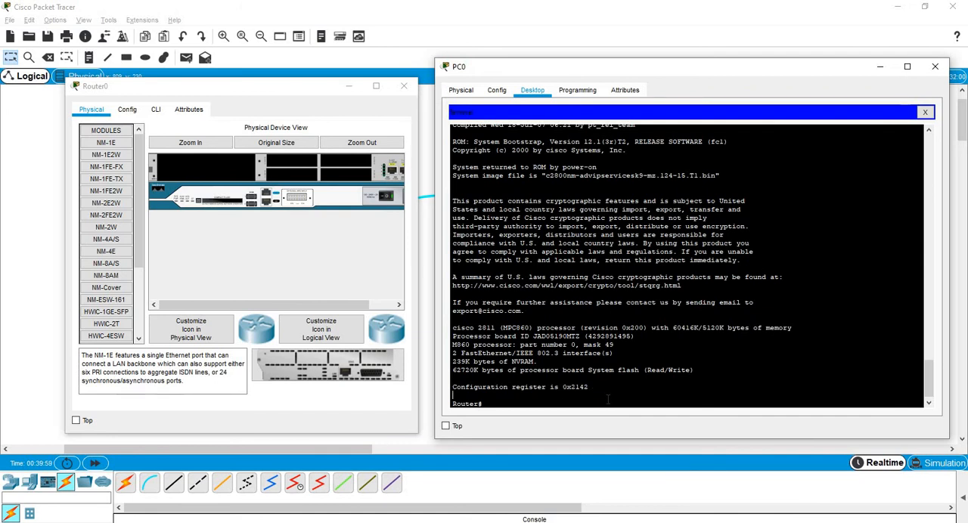
key(Return)
key(Return)
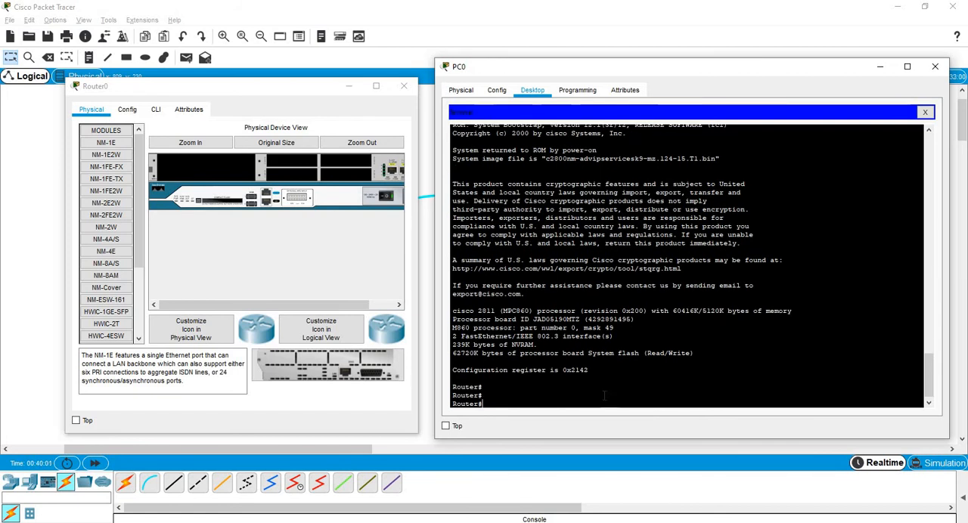
double_click(583, 369)
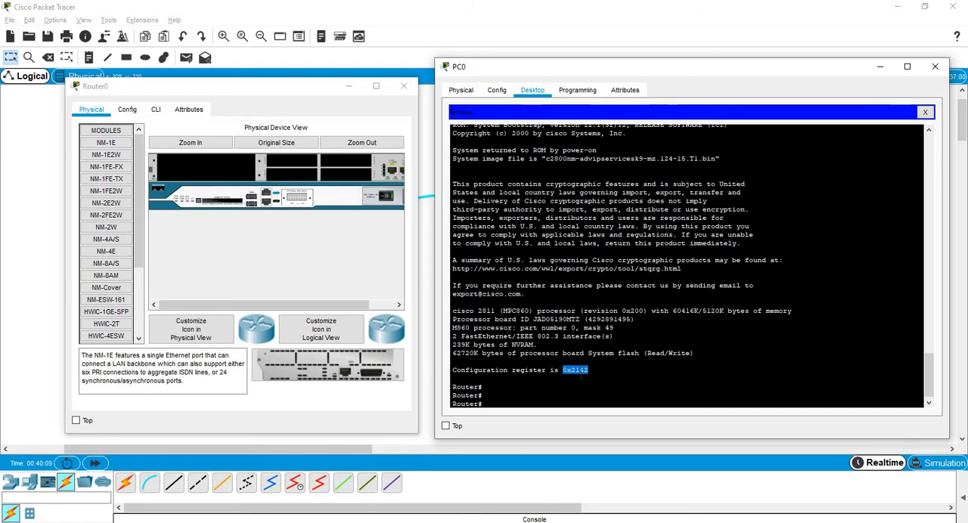
click(581, 374)
double_click(580, 373)
Copy the startup-config to the running-config, accepting the default destination filename.
click(582, 397)
text(cop)
key(Tab)
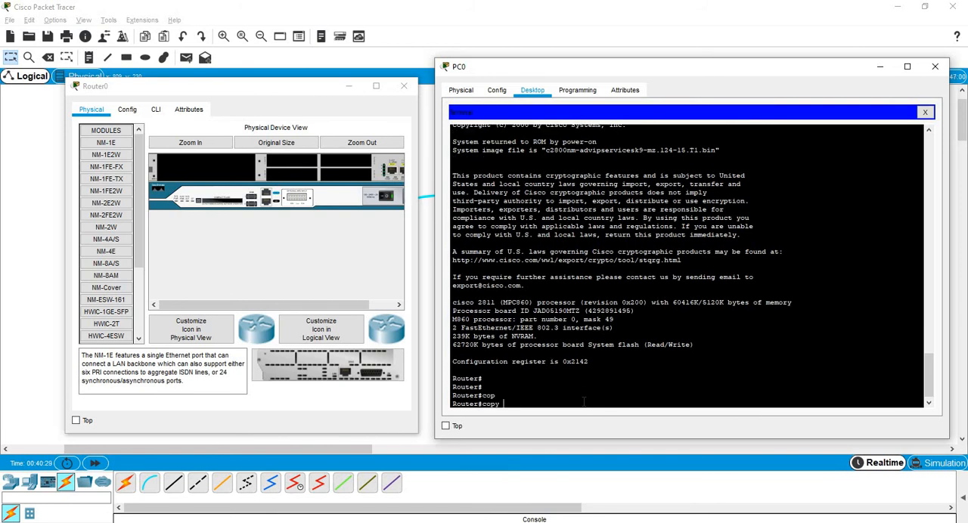
text(star)
key(Tab)
text(runn)
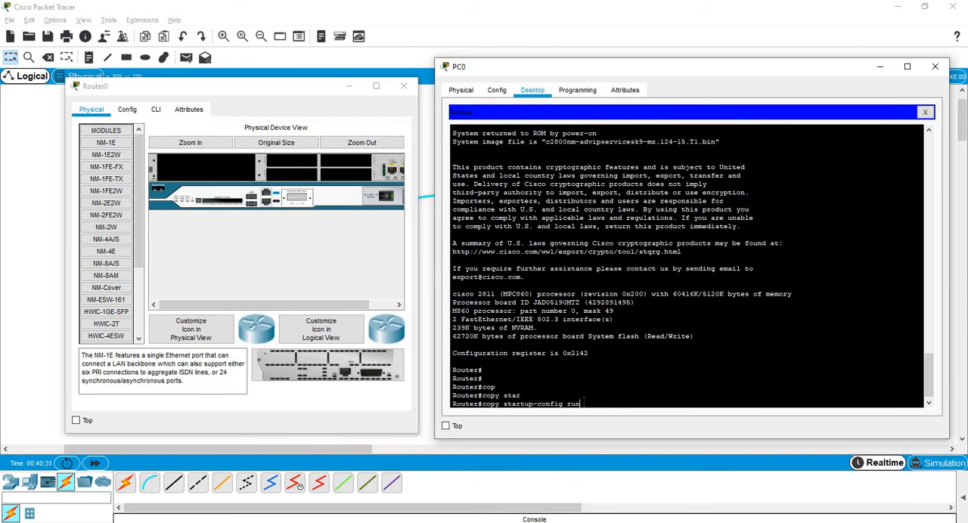
key(Tab)
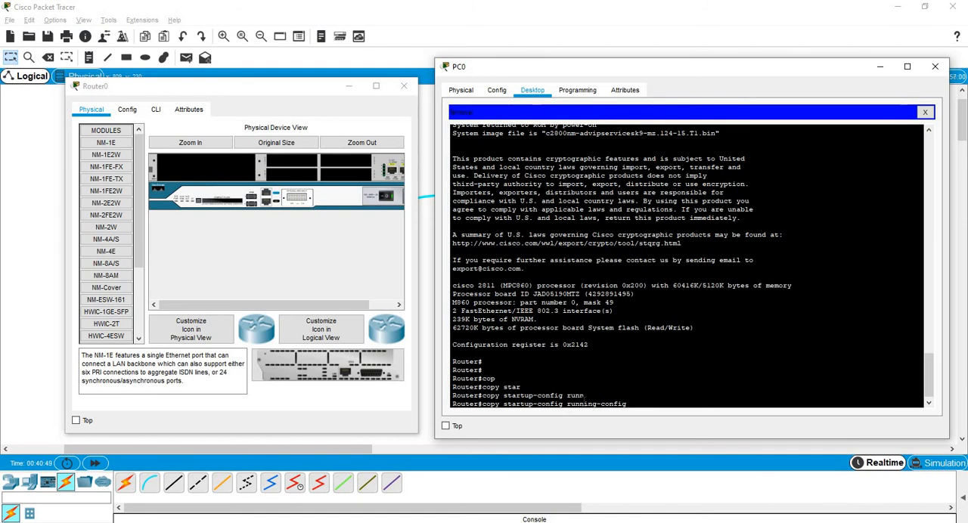
key(Return)
key(Return)
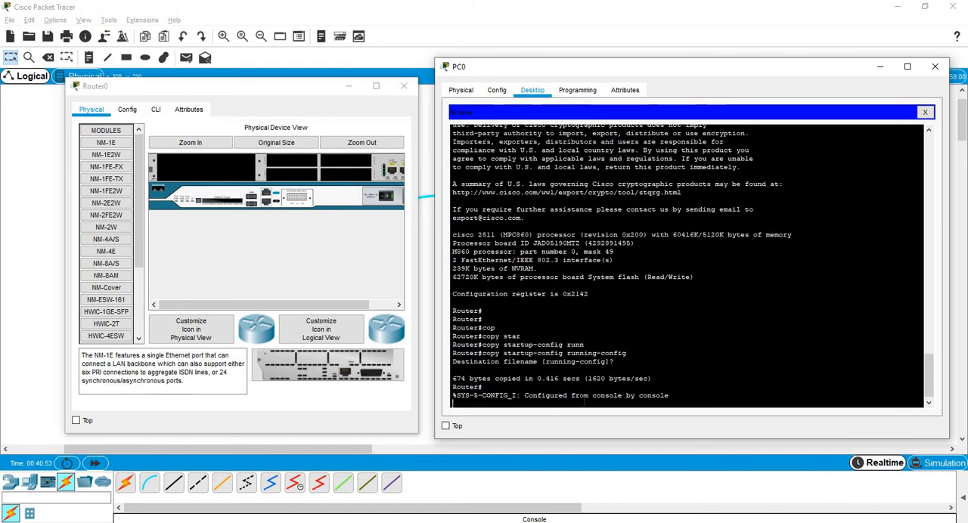
key(Return)
key(Return)
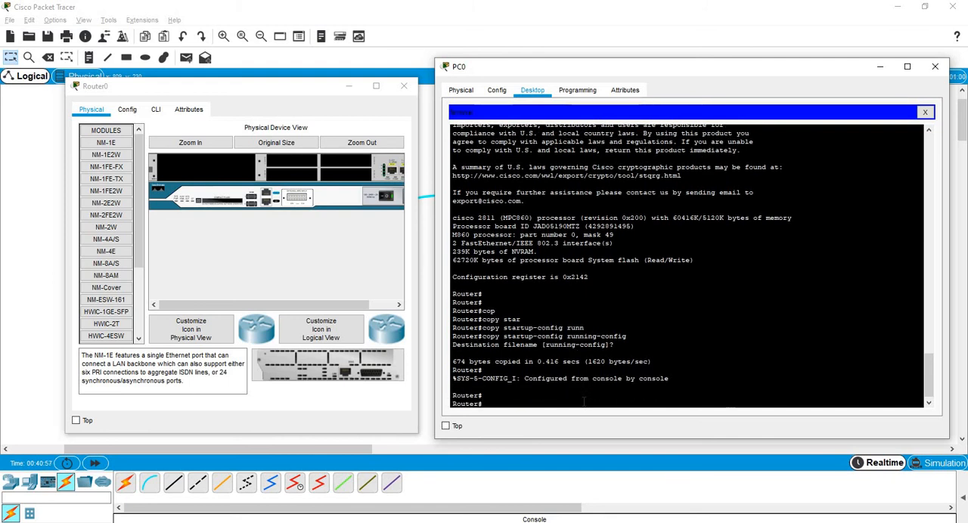
Display the running-config and page through it, examining the enable secret, interface and line settings.
text(show run)
key(Tab)
key(Return)
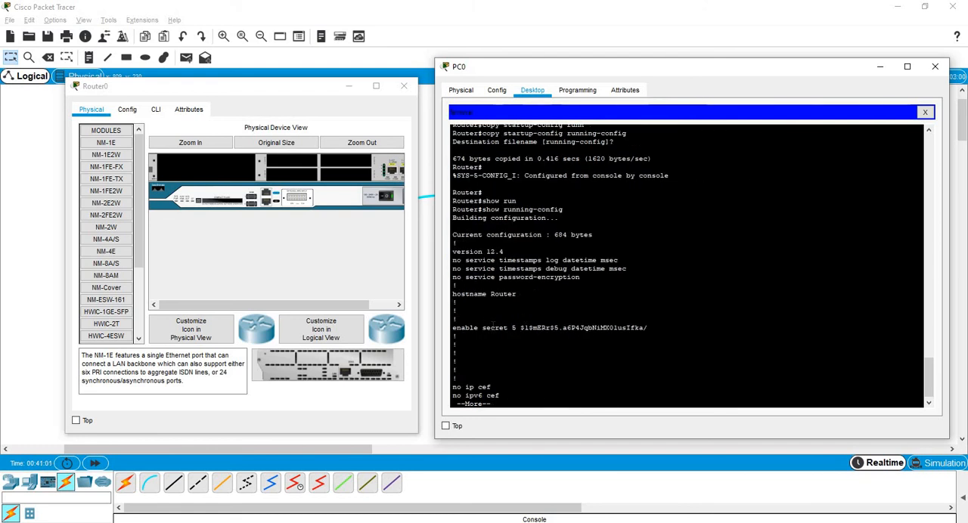
double_click(504, 329)
click(542, 328)
key(space)
key(space)
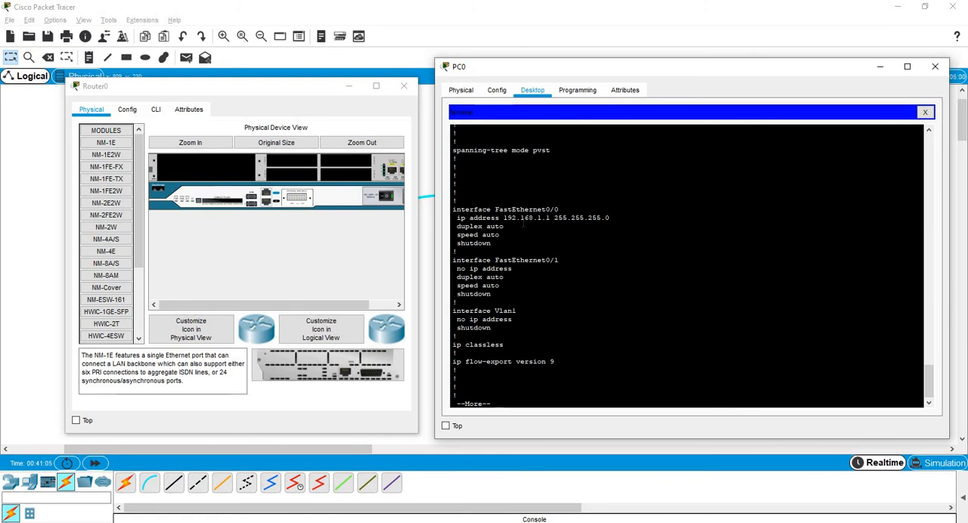
key(space)
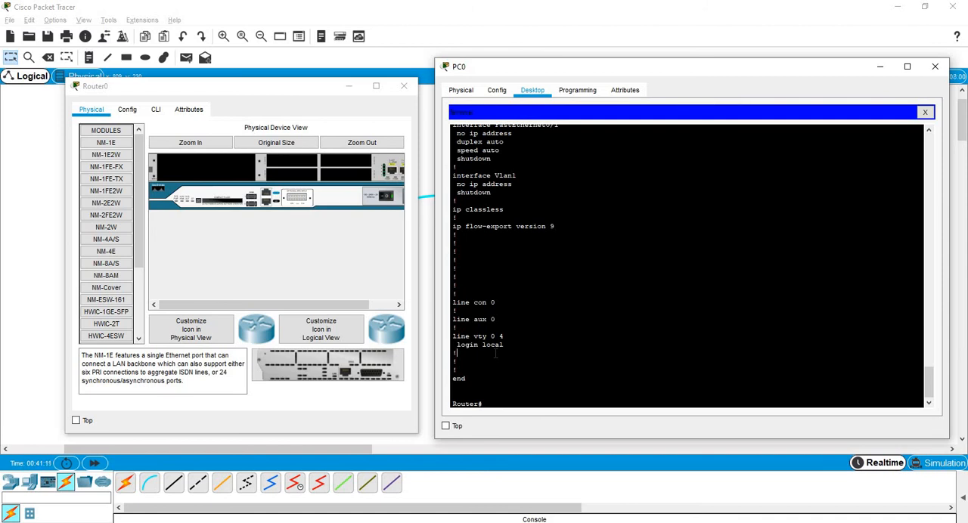
Enter global configuration mode on the router.
click(513, 397)
text(conf te)
key(Tab)
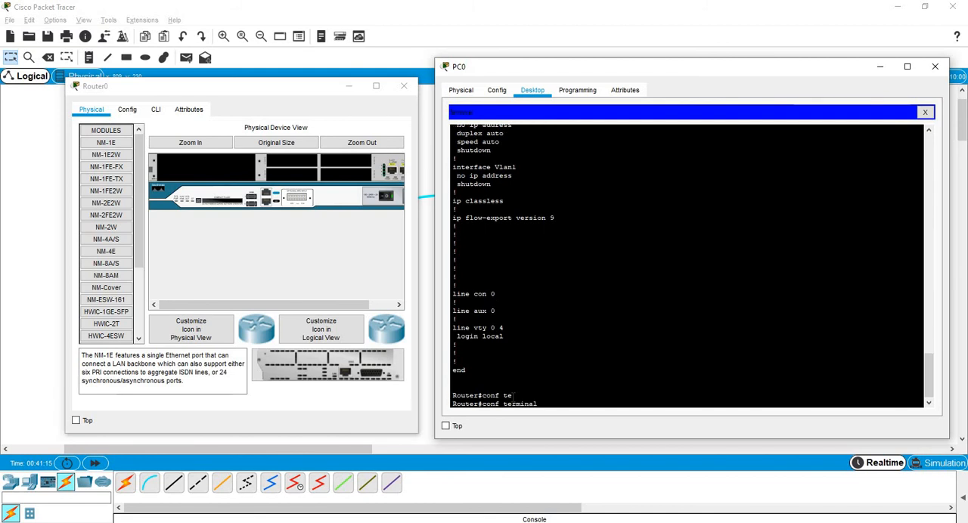
key(Return)
key(Return)
key(Return)
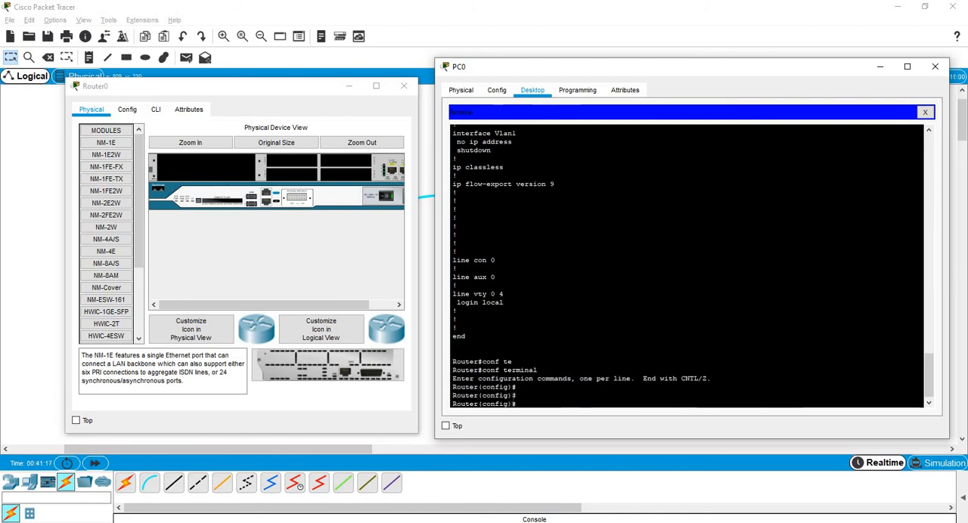
Set a new enable secret on the router, entering the new secret password.
key(Tab)
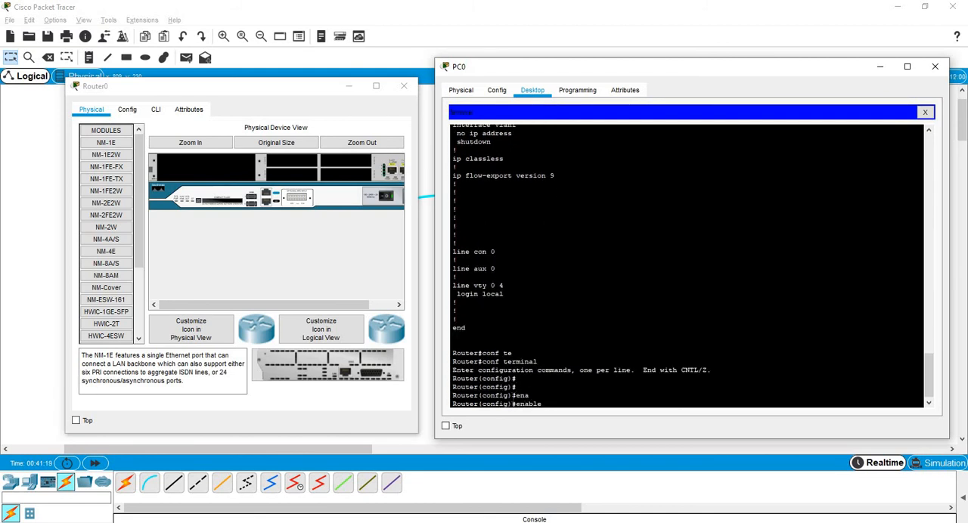
key(Tab)
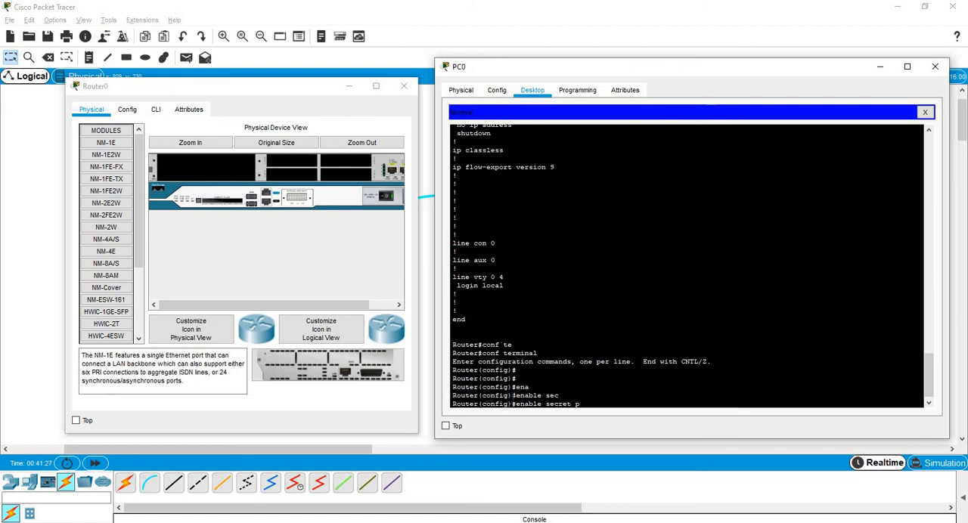
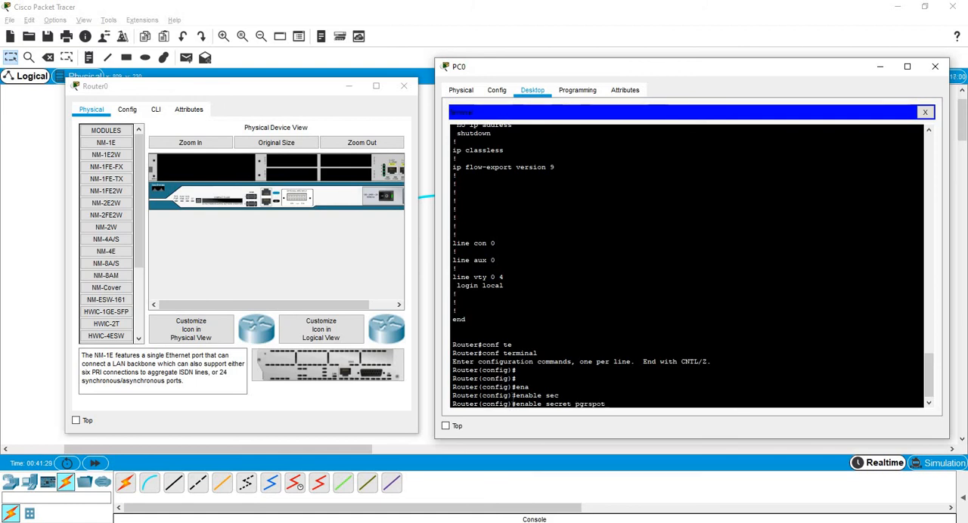
key(Return)
key(Return)
key(Return)
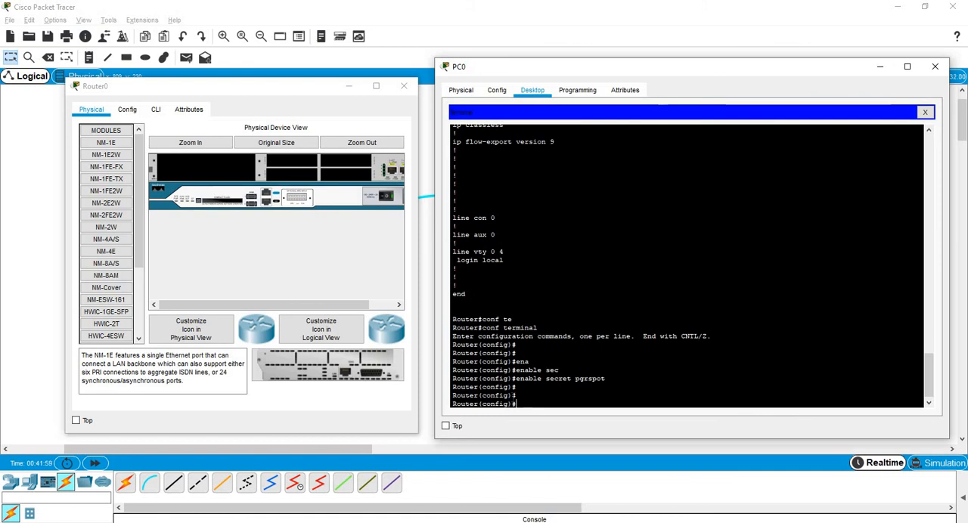
key(Return)
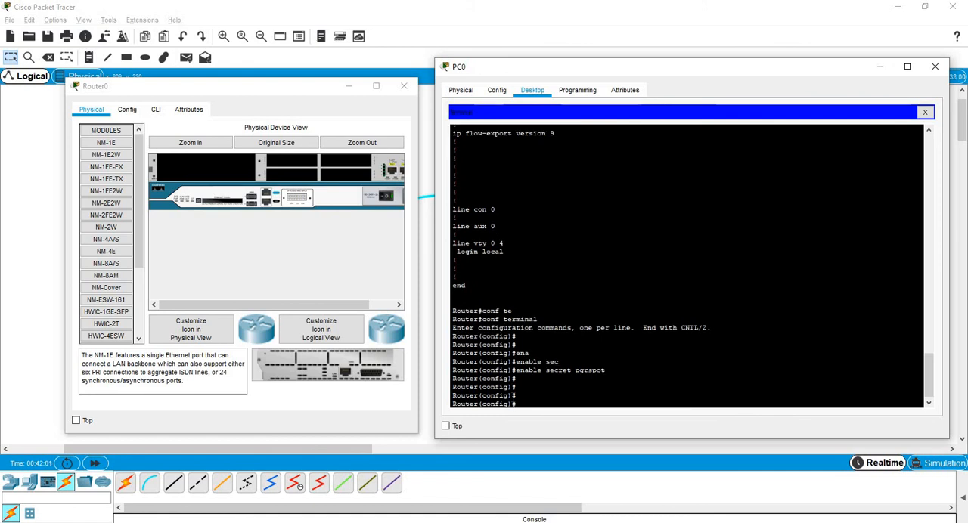
Set the router's configuration register to 0x2102 and return to privileged EXEC mode.
text(conf)
key(Tab)
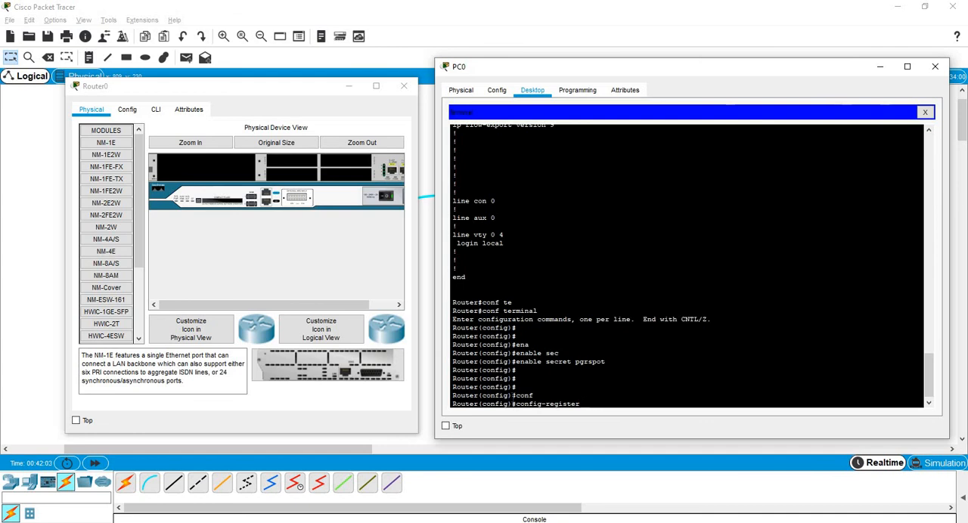
text(0x2102)
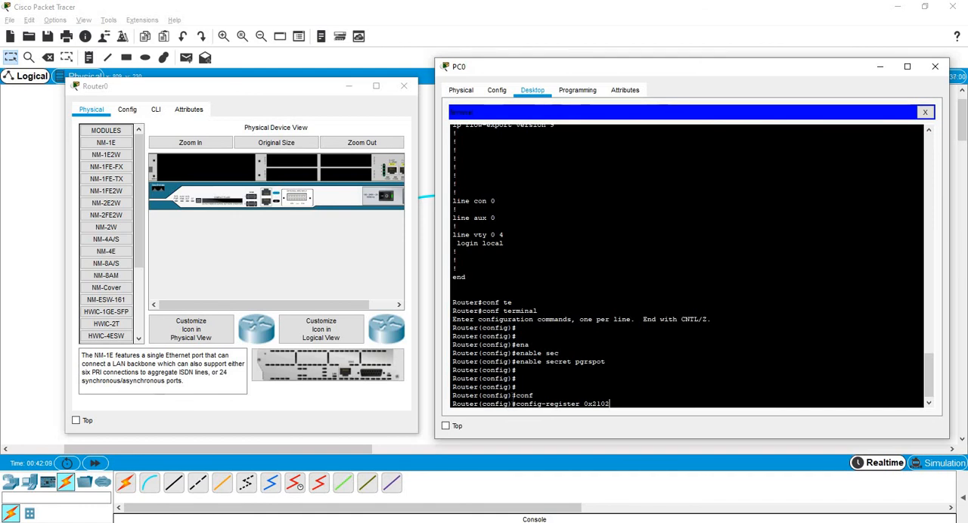
key(Return)
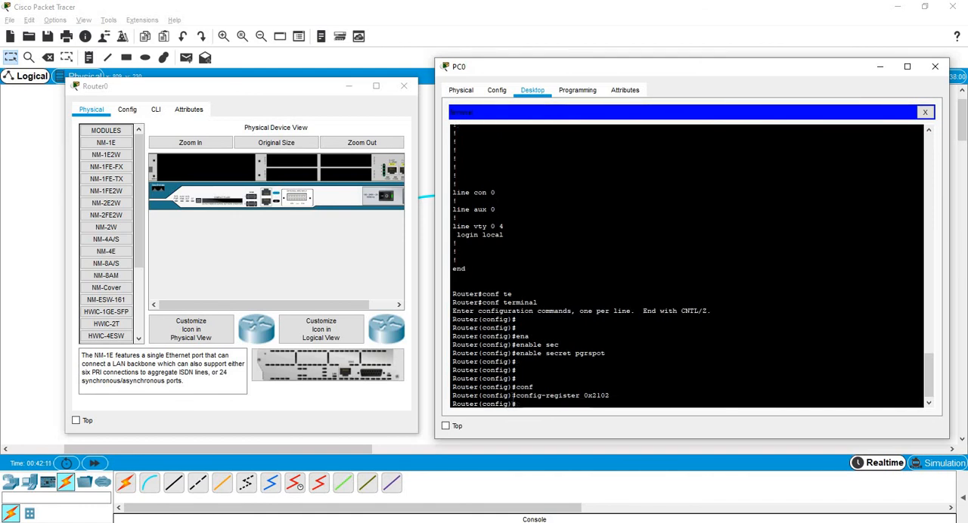
key(Return)
text(end)
key(Return)
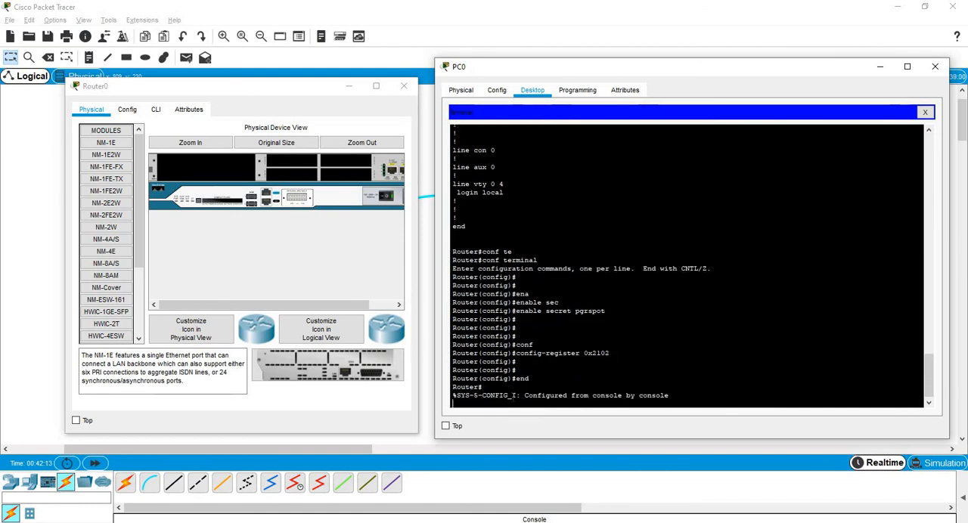
Save the running configuration to the startup configuration with the write command.
key(Return)
text(wr)
key(Tab)
key(Return)
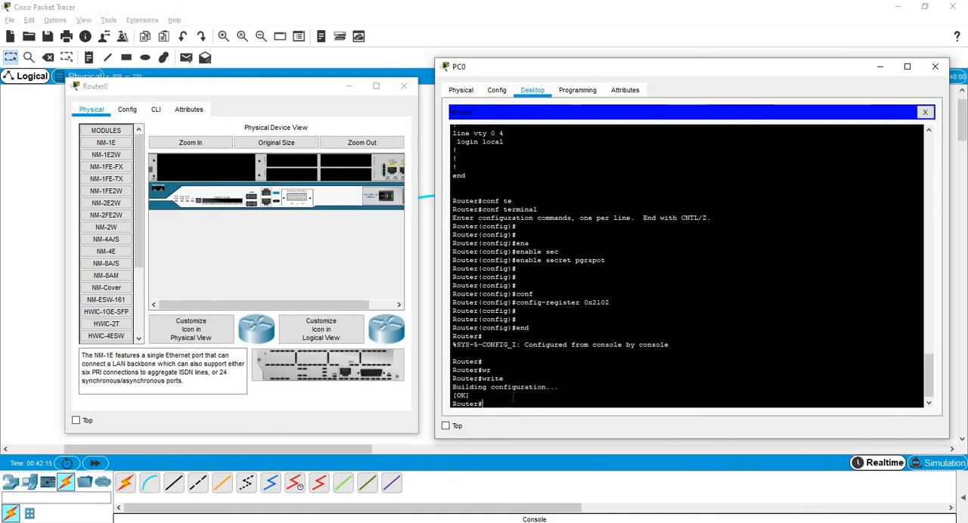
key(Return)
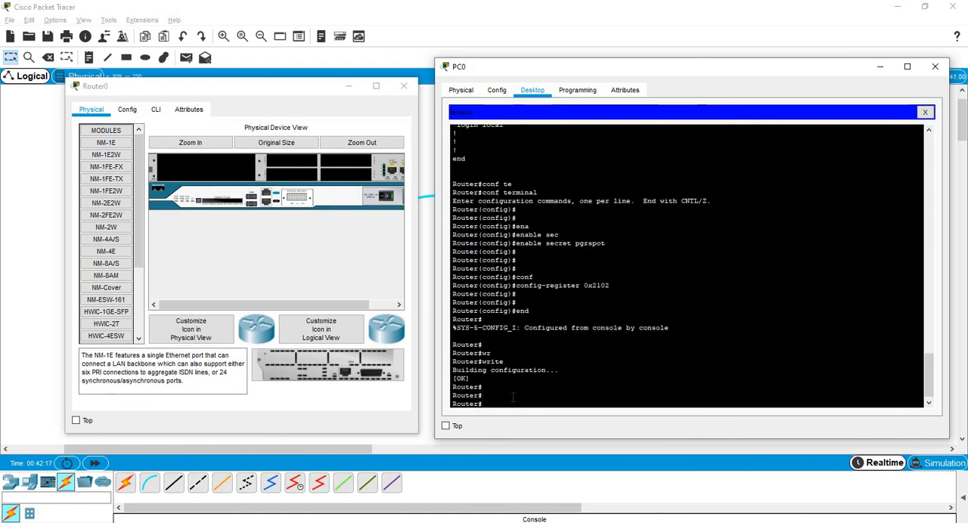
Reload the router, confirming the restart, and start a new console session once it has booted.
text(relo)
key(Tab)
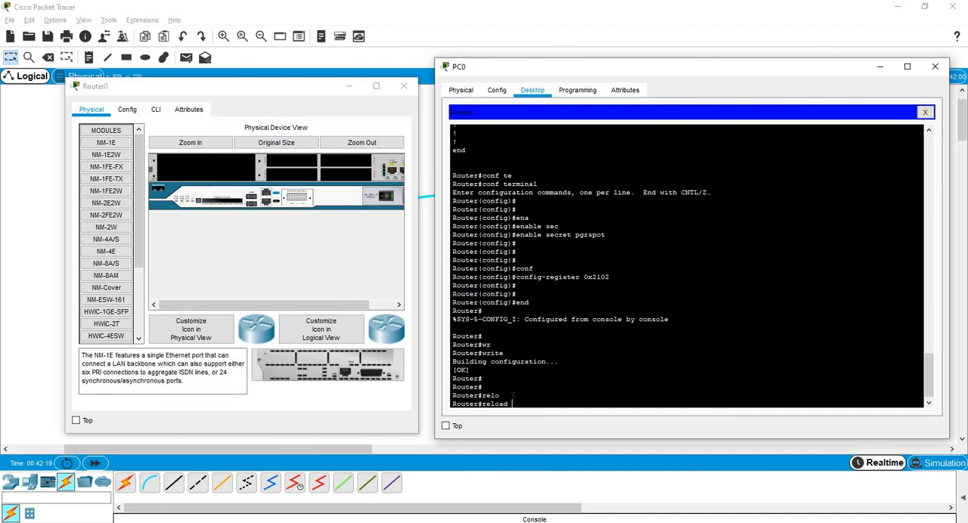
key(Return)
key(Return)
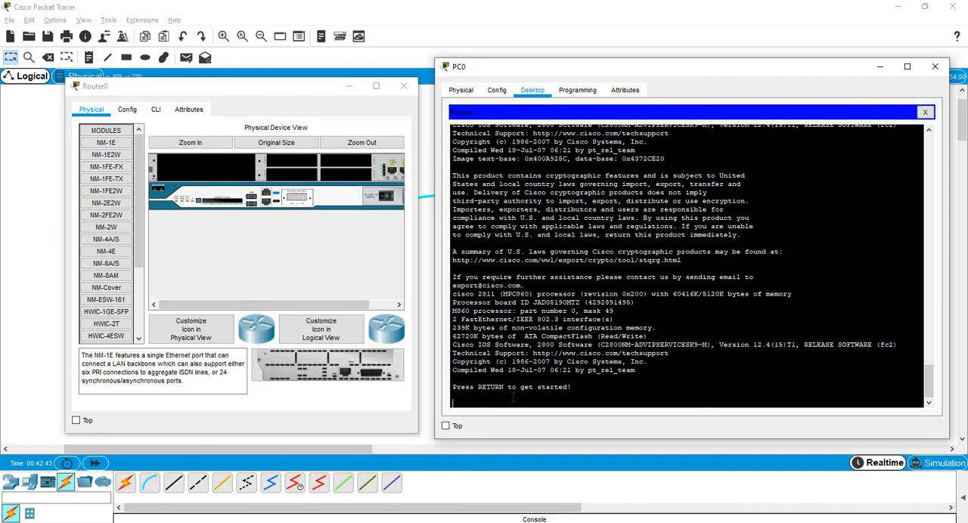
key(Return)
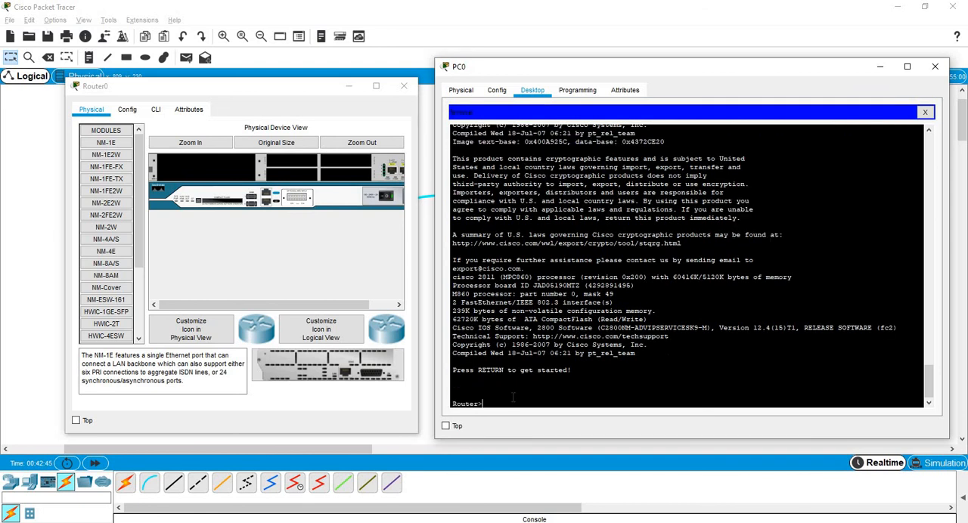
key(Return)
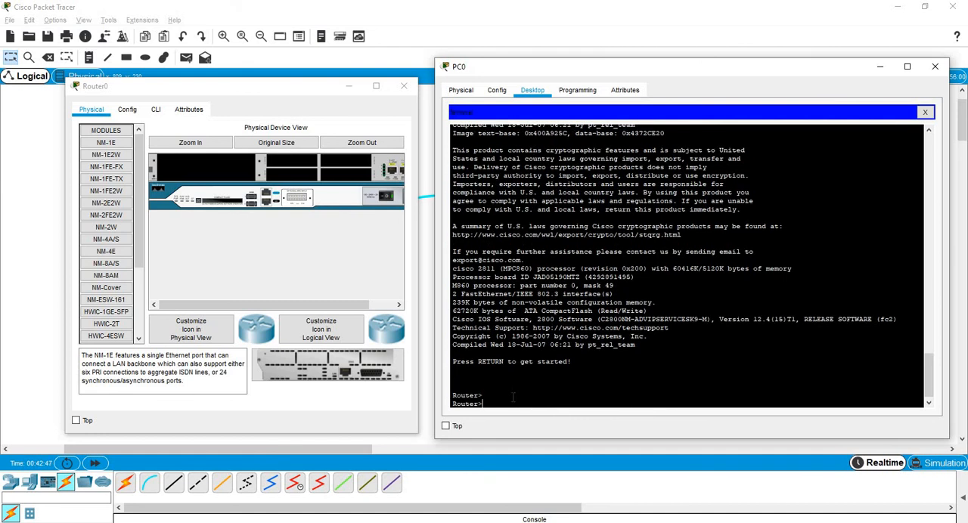
Enter privileged EXEC mode on the router, giving the new enable secret password.
key(Return)
text(en)
key(Tab)
key(Return)
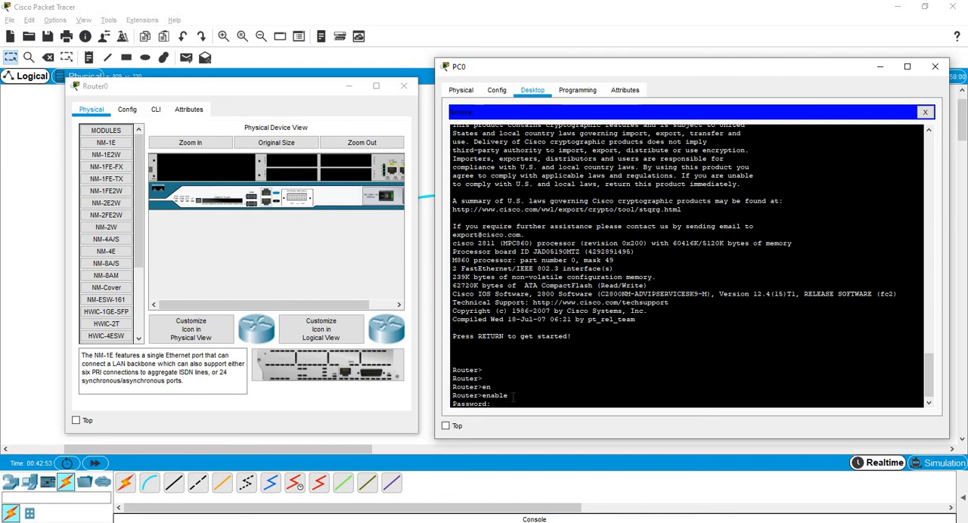
key(Return)
key(Return)
key(Return)
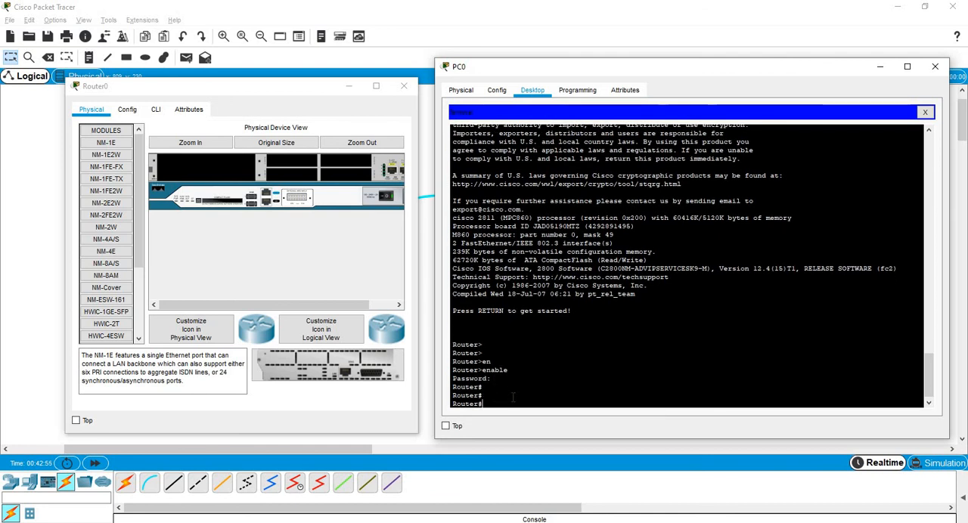
Display the brief IP interface summary and examine the address of FastEthernet0/0.
text(show ip int)
key(Tab)
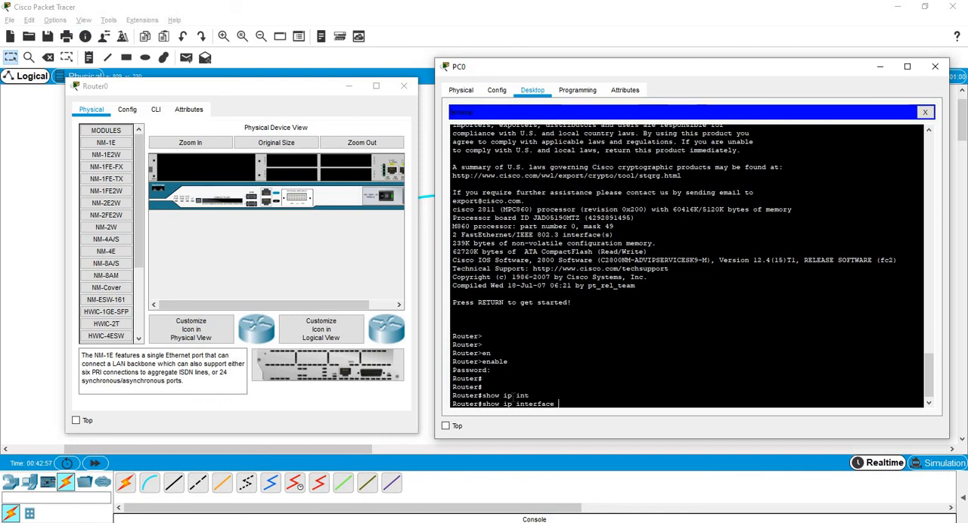
text(br)
key(Tab)
key(Return)
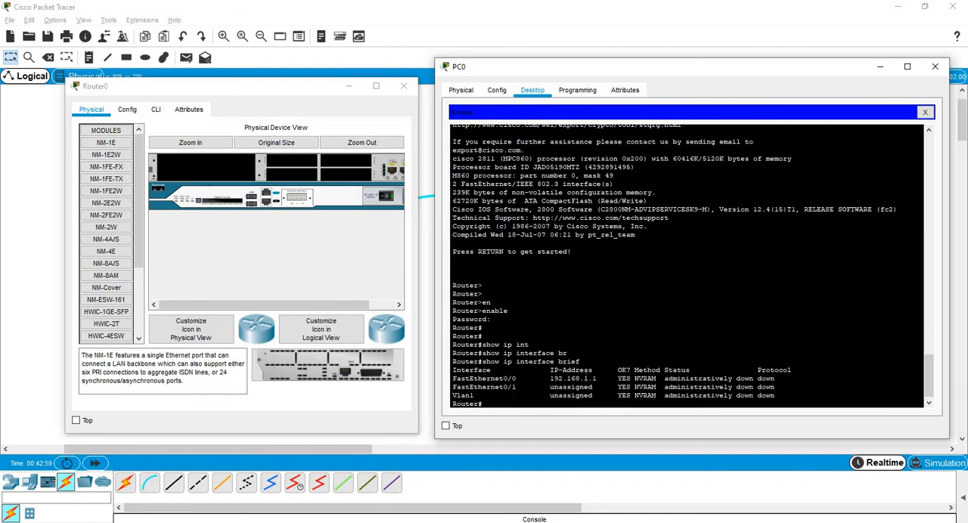
drag(550, 378, 597, 378)
key(Return)
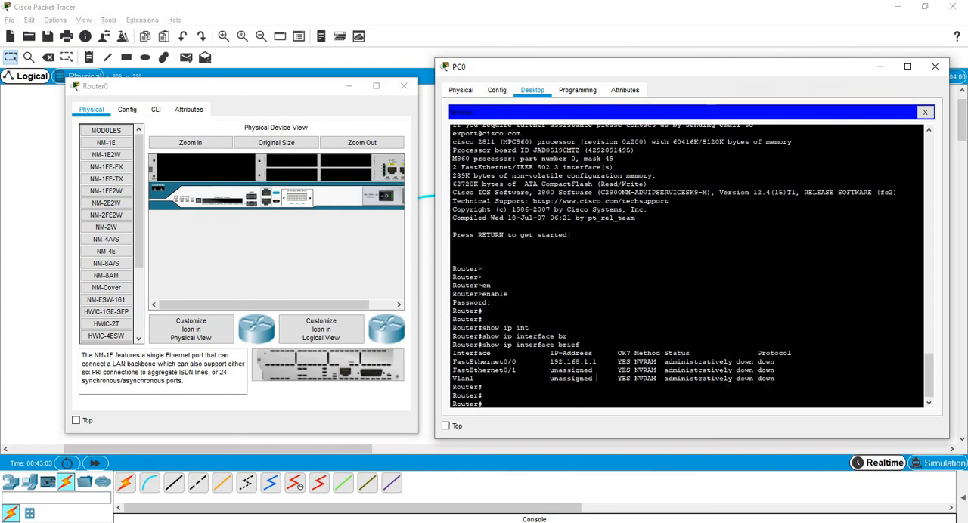
Display the running-config and page through it, examining the enable secret and the vty line settings.
text(show run)
key(Tab)
key(Return)
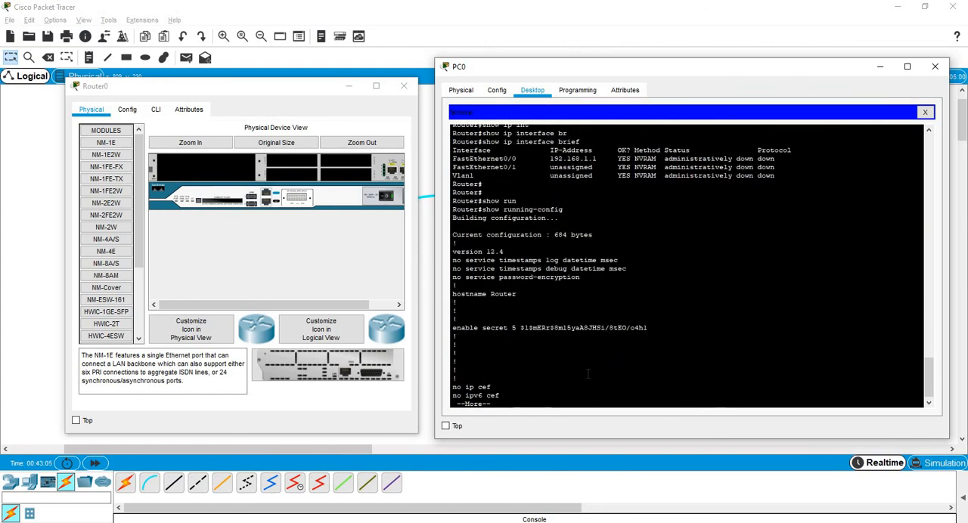
double_click(541, 328)
key(space)
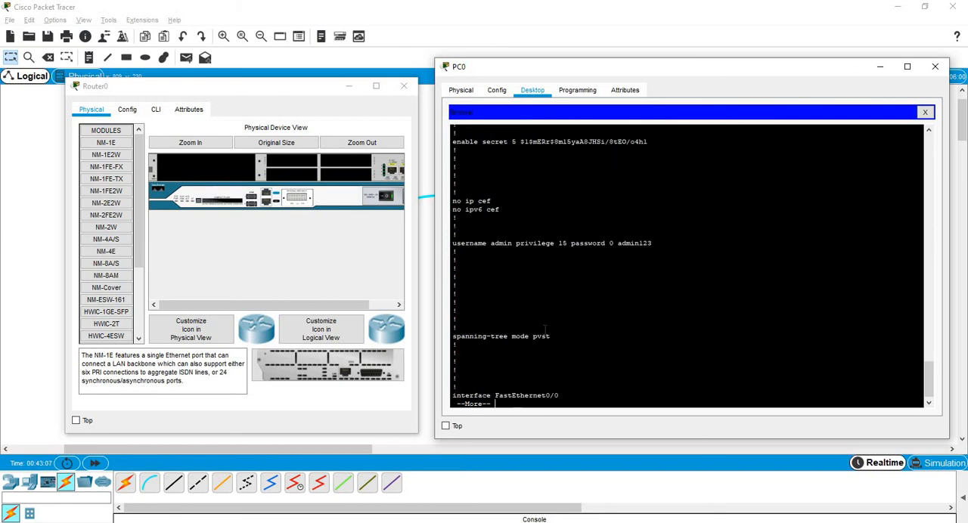
key(space)
key(space)
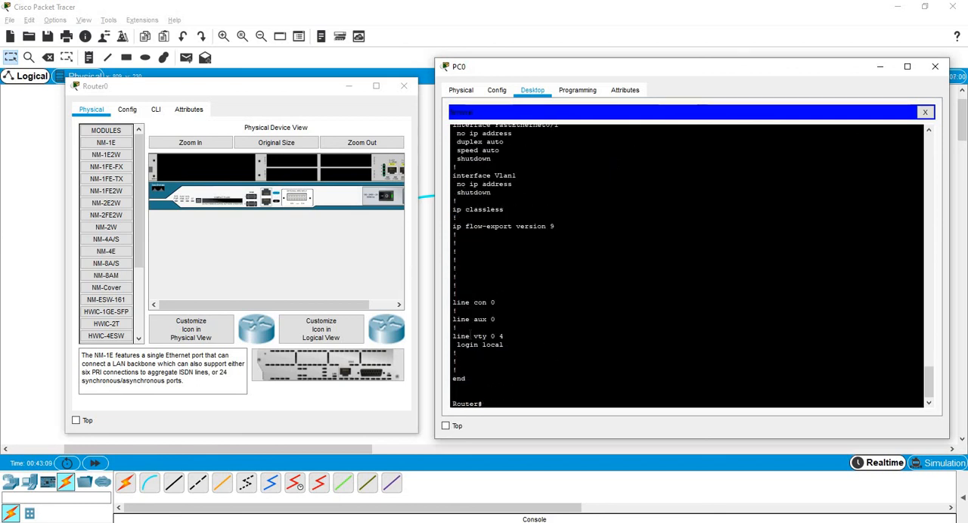
drag(454, 333, 509, 353)
click(642, 286)
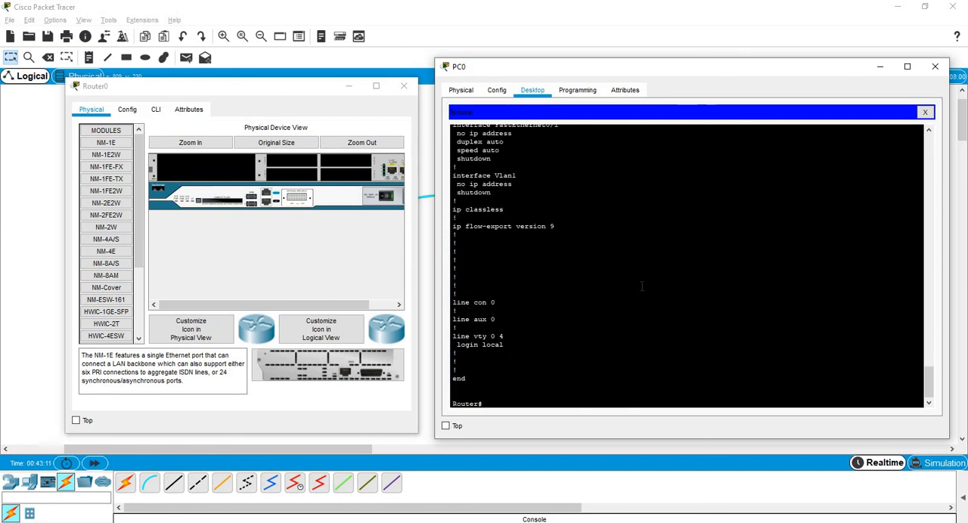
Display the running-config again and page through to its end, examining the local username entry.
key(Return)
key(Up)
key(Return)
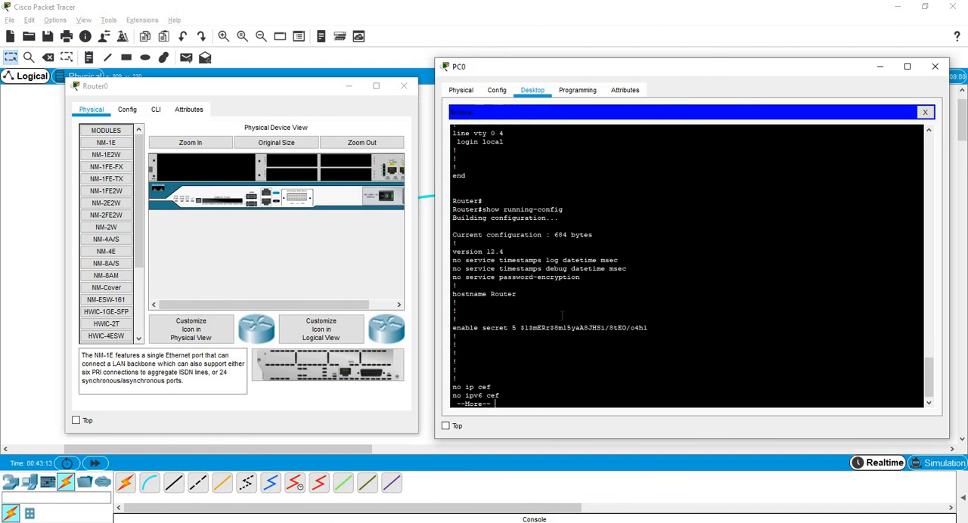
key(space)
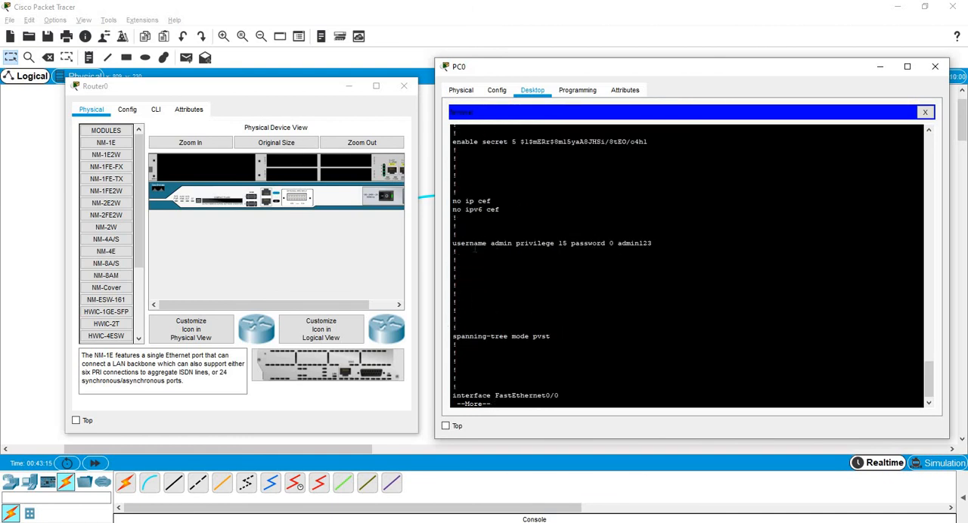
key(space)
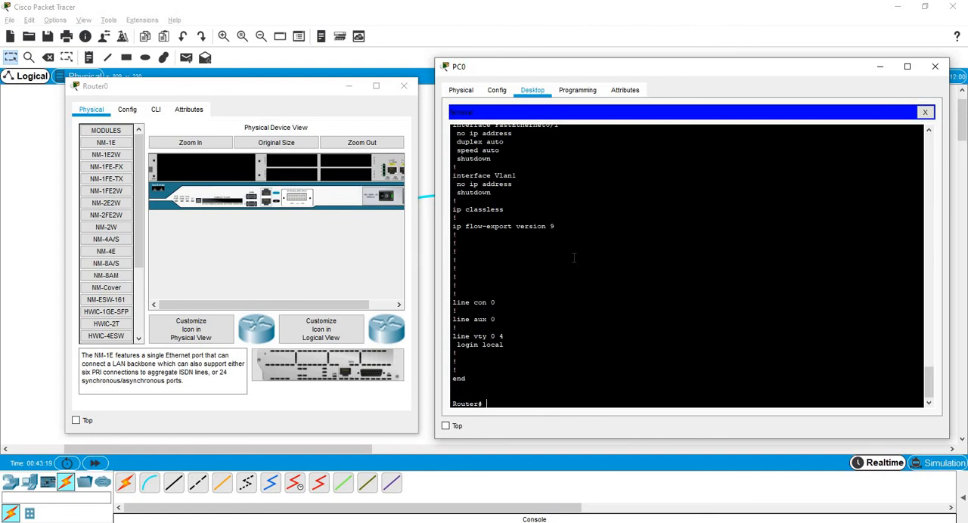
Display the router's version information through to its end and check the configuration register value.
text(show evr)
key(Return)
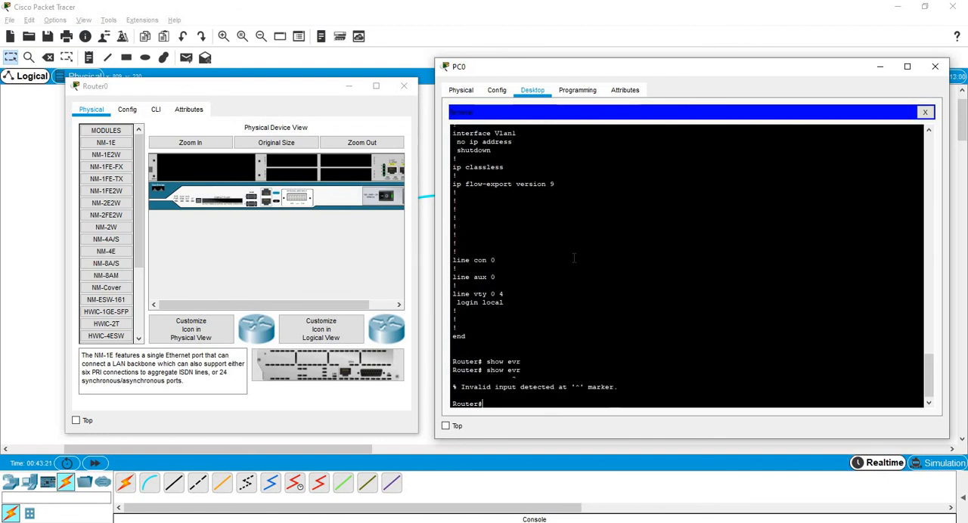
text(show ver)
key(Tab)
key(Return)
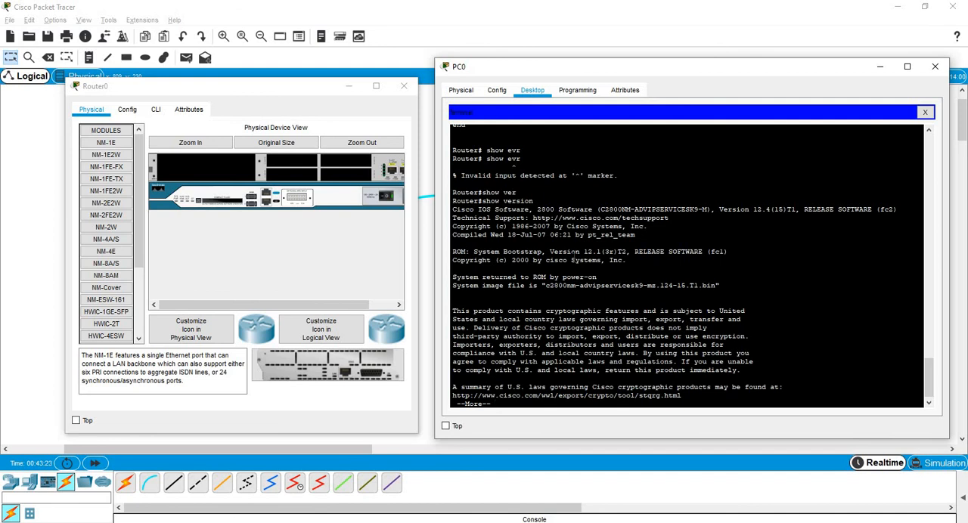
key(space)
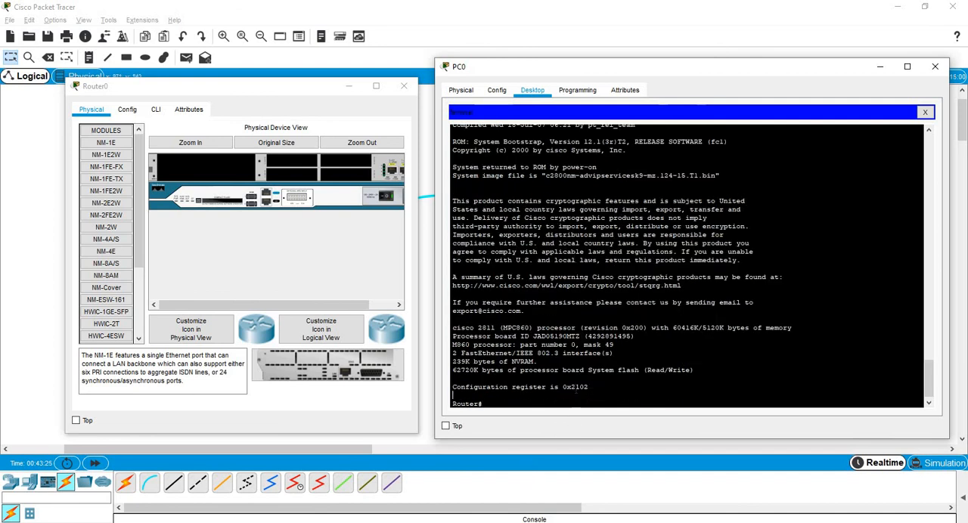
double_click(576, 387)
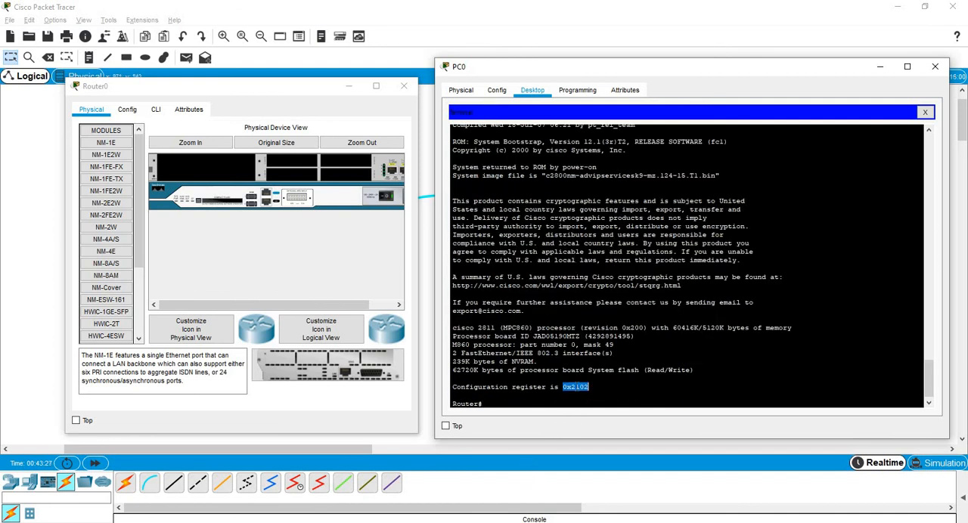